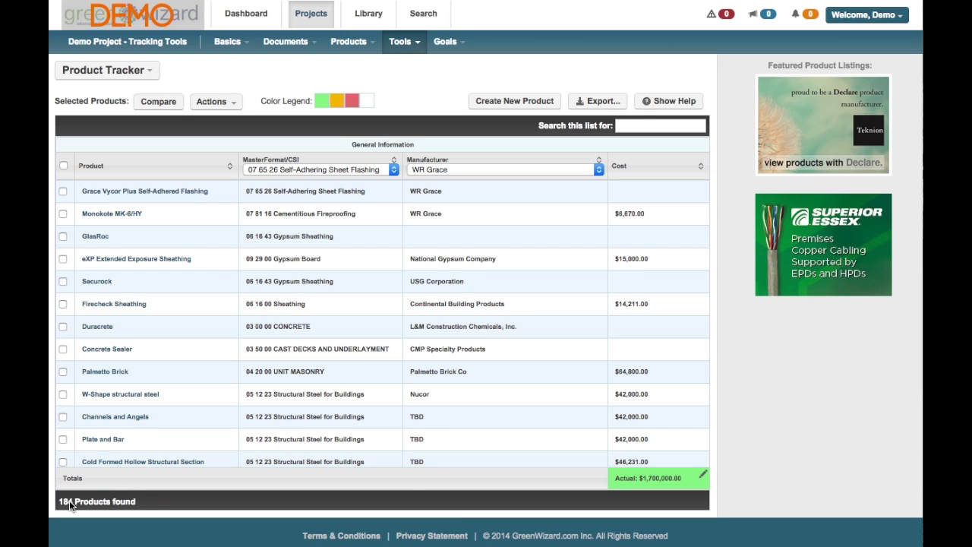
Open the Transparency Product Tracker and change its mode to list all of the project's products
click(115, 73)
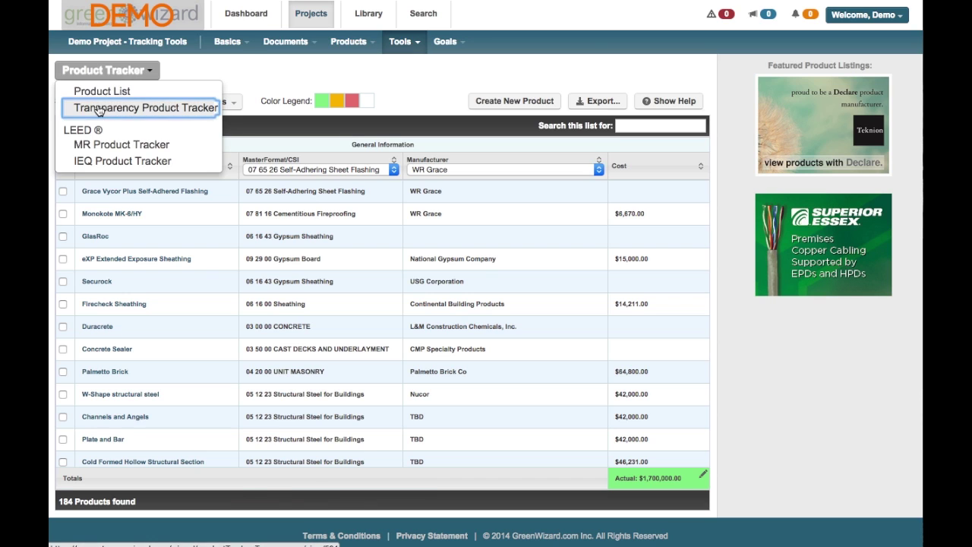
click(100, 111)
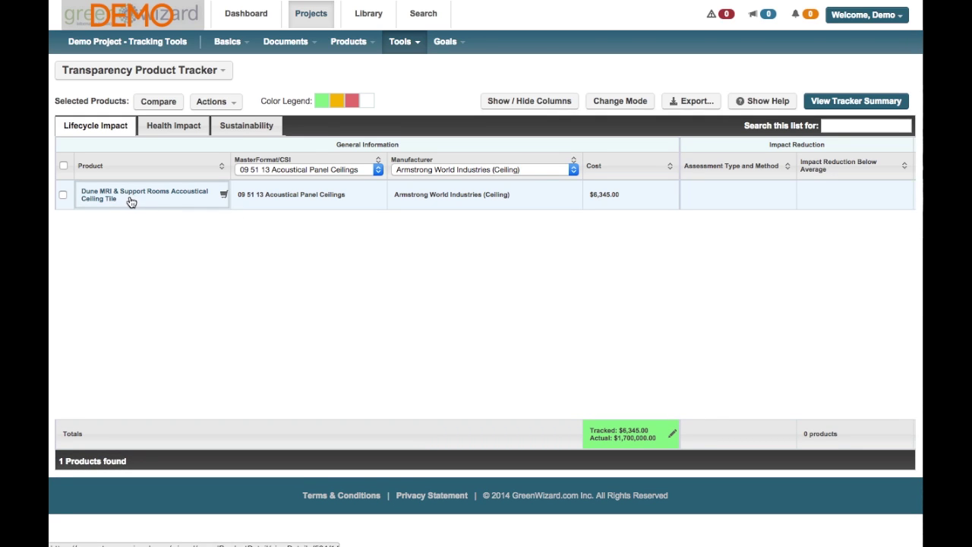
click(630, 102)
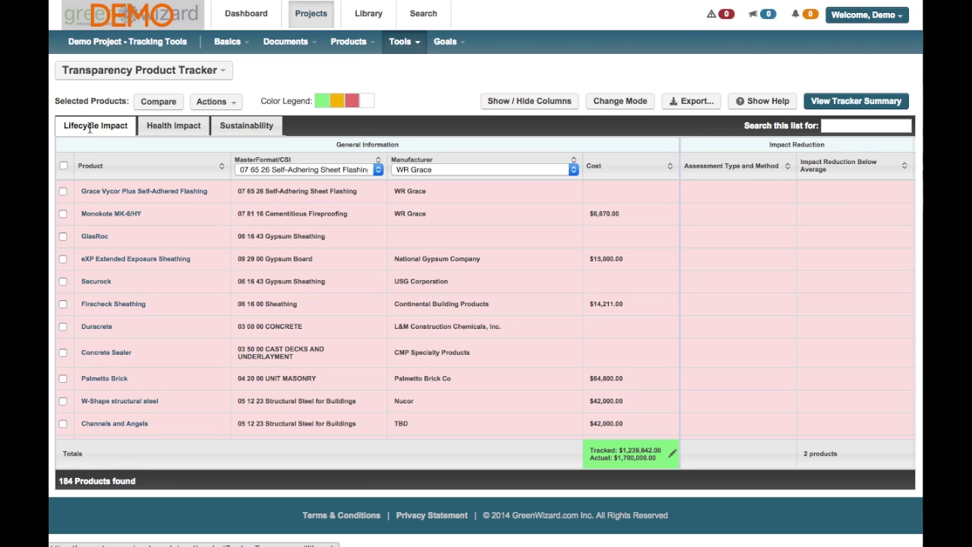
Sort the Lifecycle Impact list by EPD Documentation in descending order and review the products that have EPDs
scroll(706, 257, right, 5)
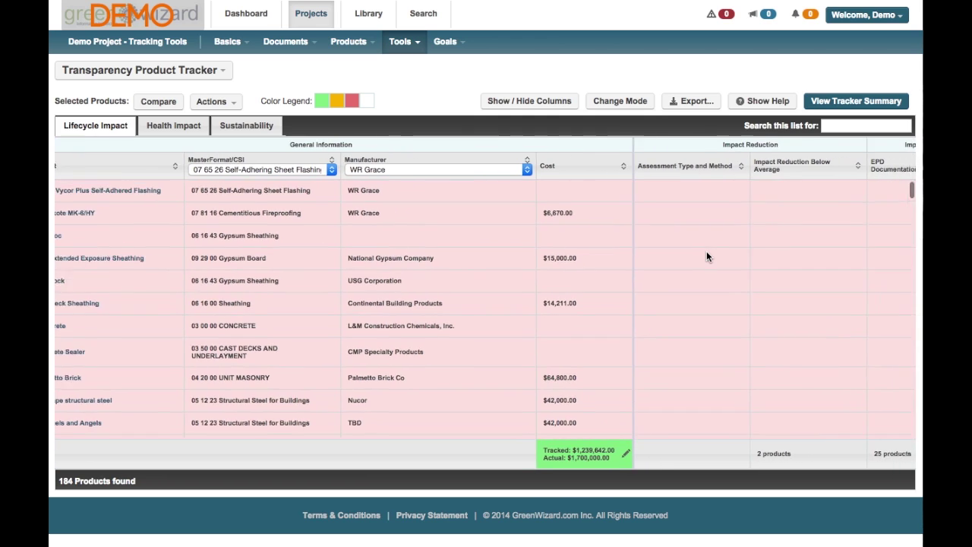
scroll(707, 257, right, 2)
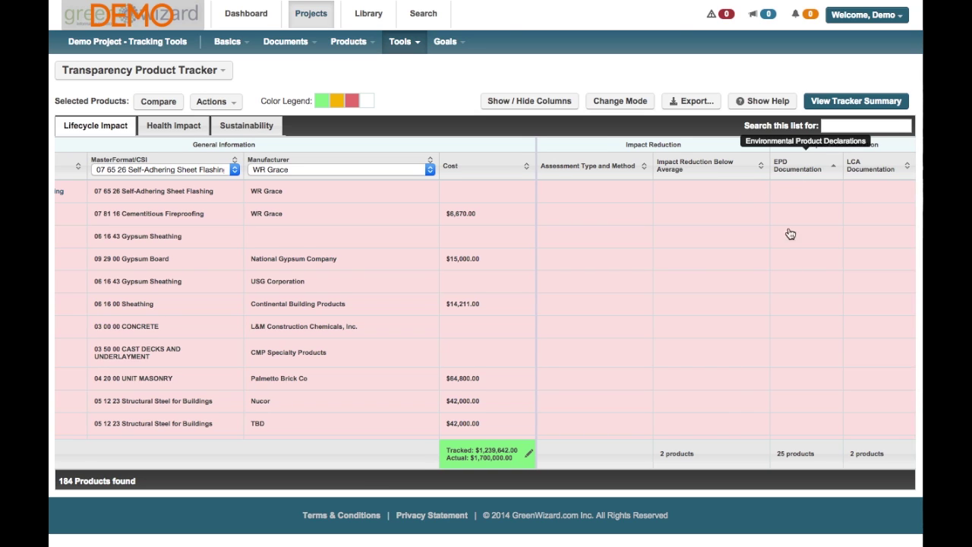
click(794, 165)
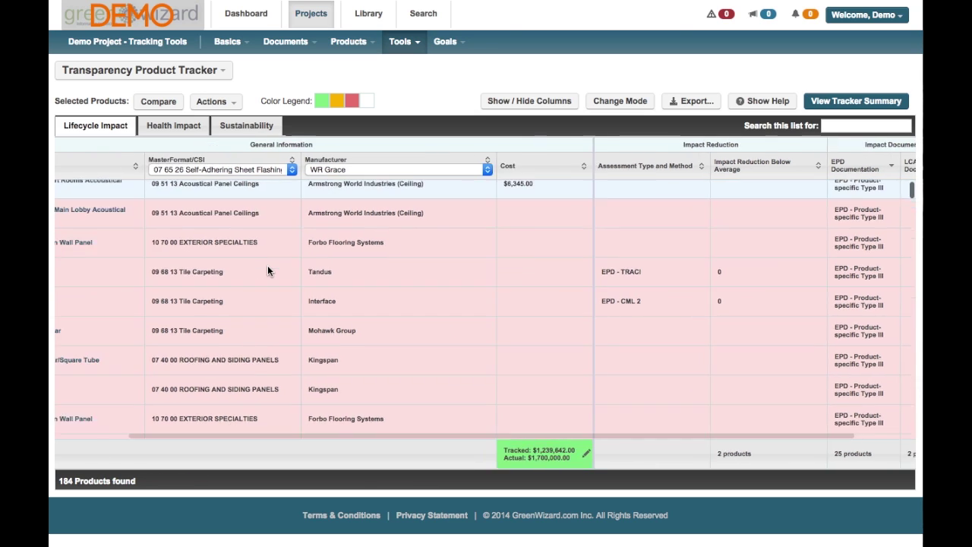
scroll(734, 364, down, 1)
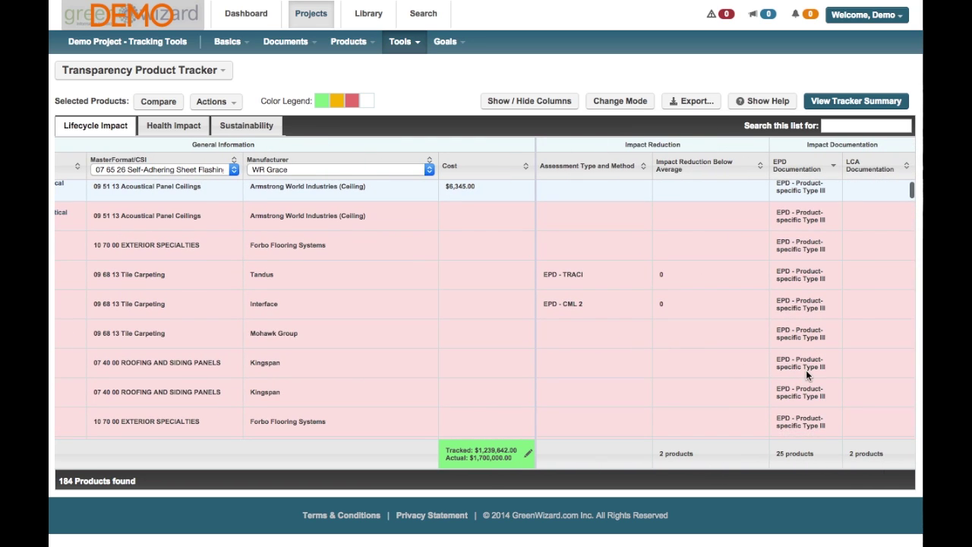
scroll(806, 370, down, 5)
scroll(807, 370, down, 10)
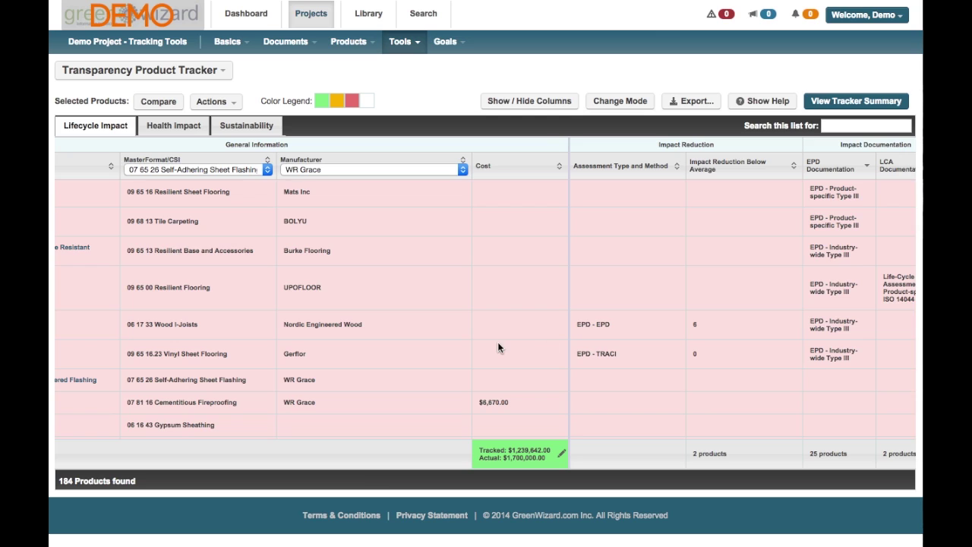
Select Mipolam Medical, Nordic Joist, Upofloor Quartz Tile, Endura OGR Oil and Grease Resistant Rubber Tile, Verge and Debolon Spezial
scroll(498, 341, left, 5)
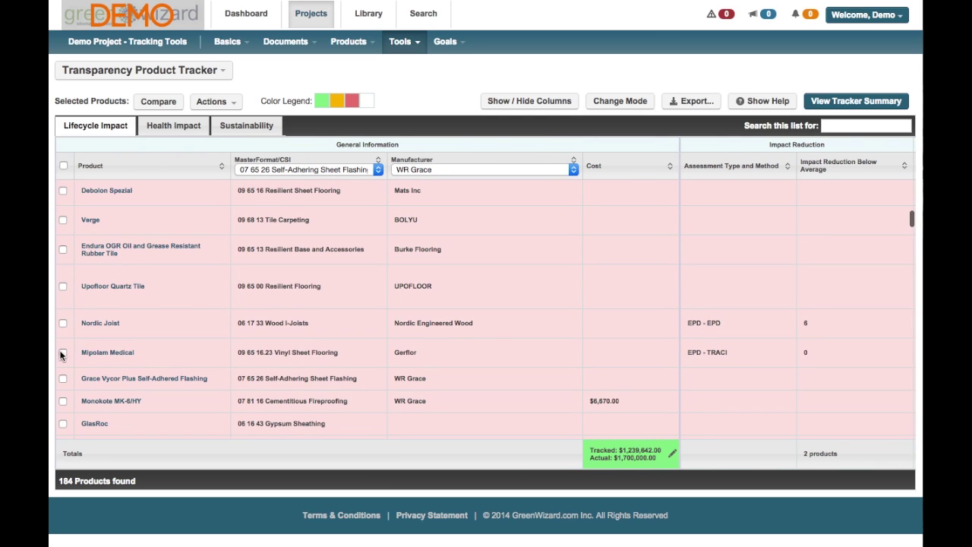
click(63, 352)
click(63, 323)
click(63, 287)
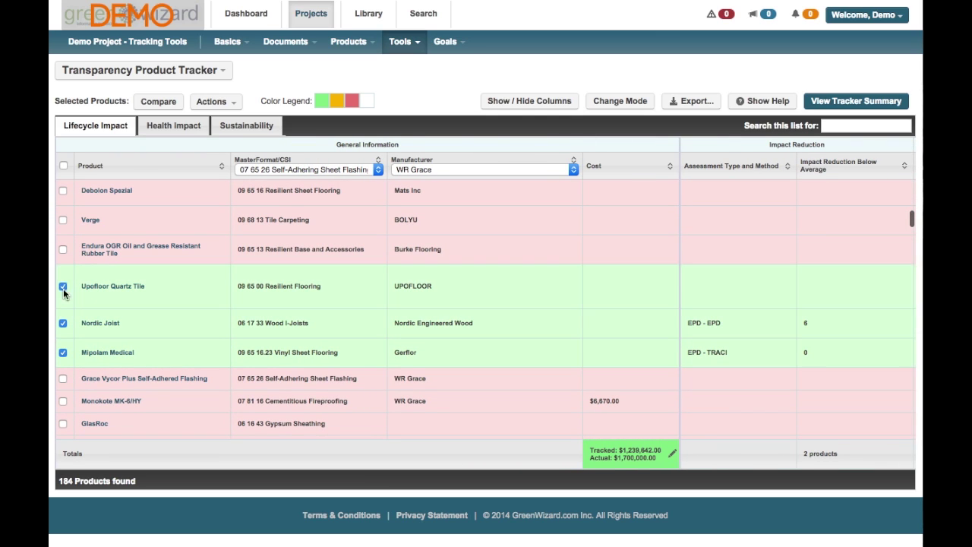
click(63, 249)
click(64, 219)
click(63, 190)
Add Allegory, Trio E, both FOAMULAR rigid foam insulation products and both Category 6 CMR products to the selection
scroll(76, 309, up, 4)
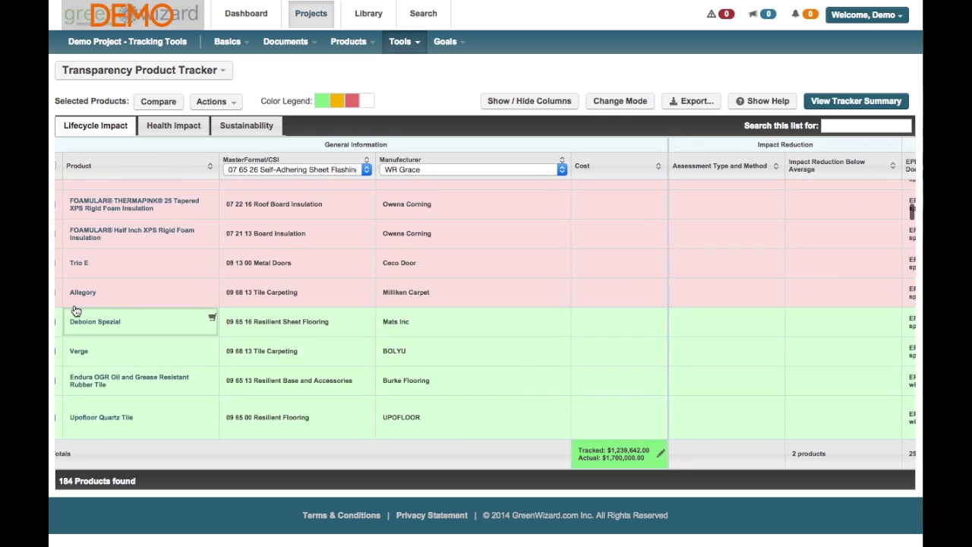
scroll(76, 310, up, 2)
click(63, 347)
click(63, 318)
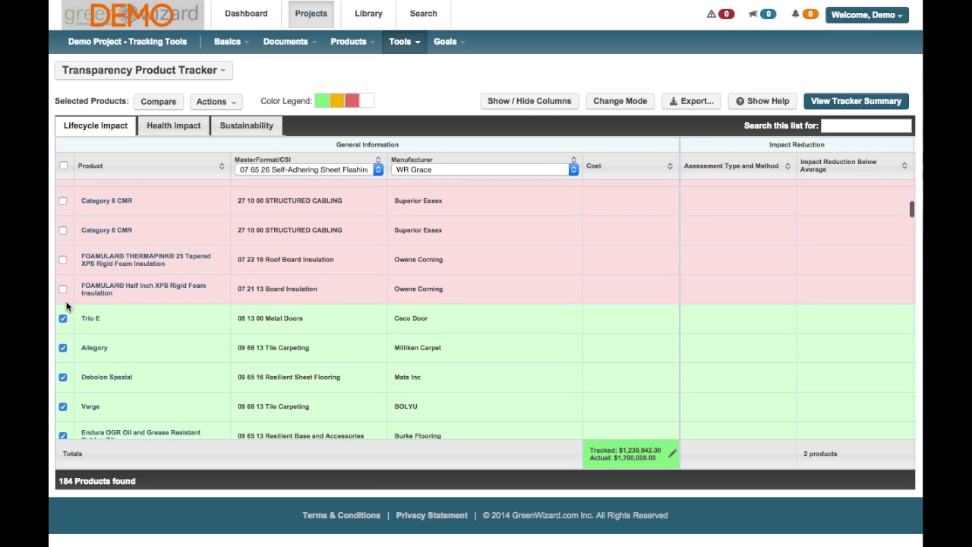
click(63, 289)
click(63, 259)
click(63, 229)
click(63, 200)
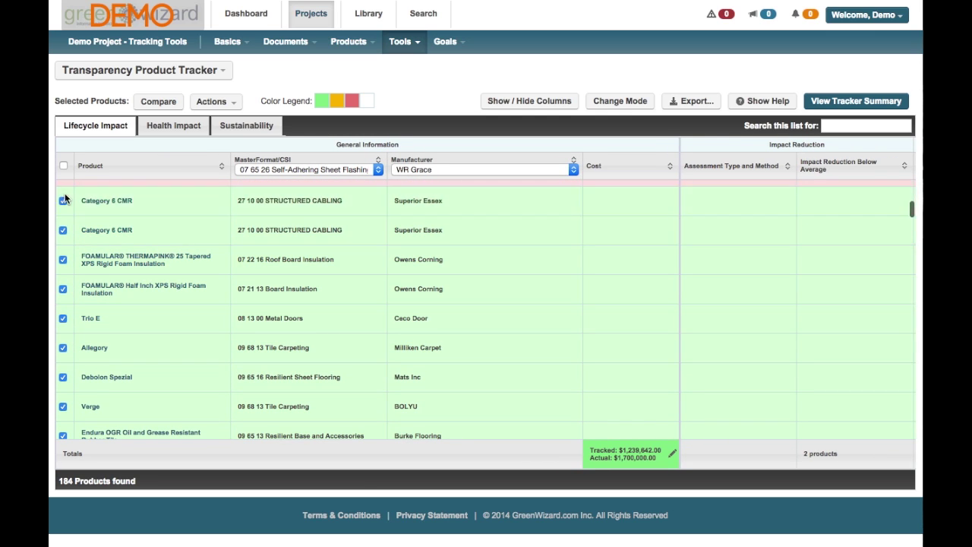
Also select SUPER FLOR-S, Armstrong Mesa Ceiling, Dow Corning Architectural Insulation Module, Richlite, the lower Marmoleum Sustain Wall Panel and Hairline Joint
scroll(77, 252, up, 5)
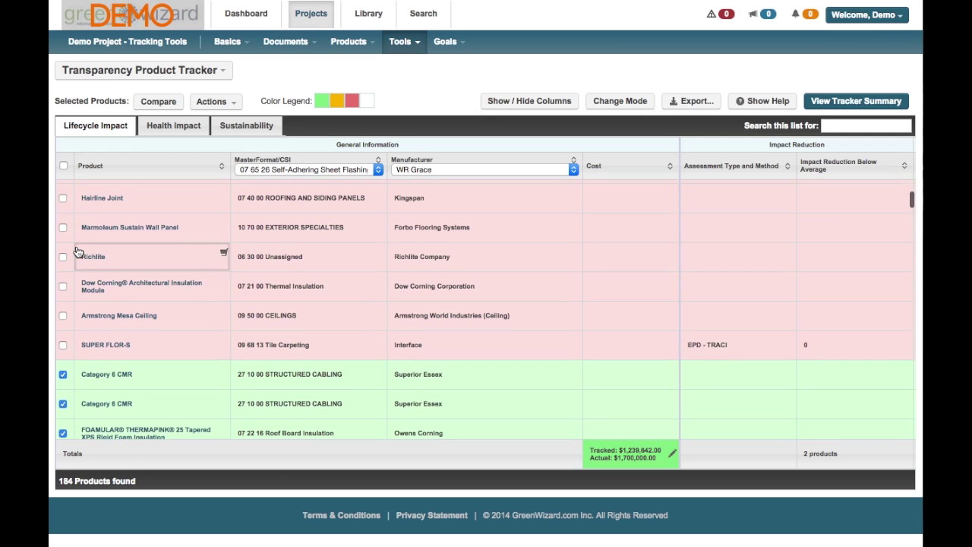
click(63, 345)
click(63, 287)
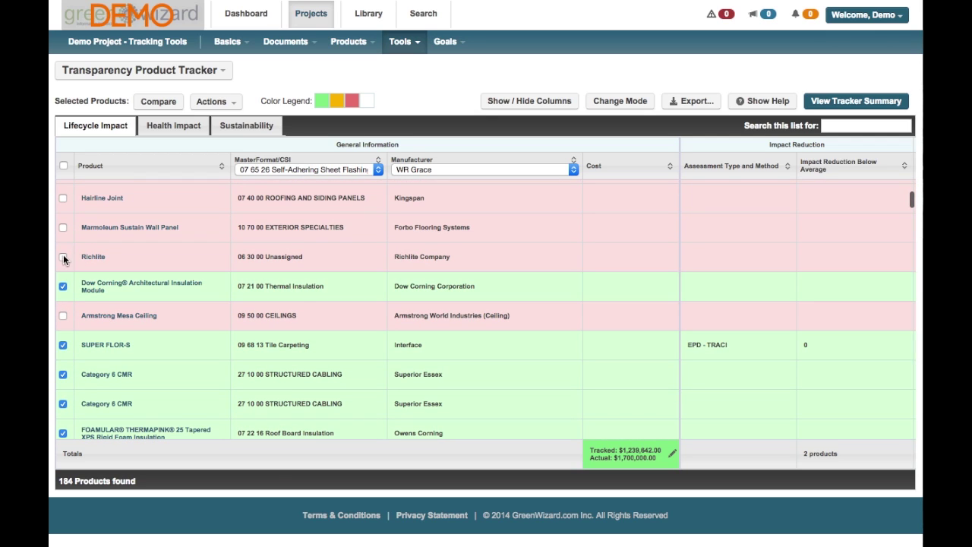
click(63, 258)
click(63, 315)
click(63, 227)
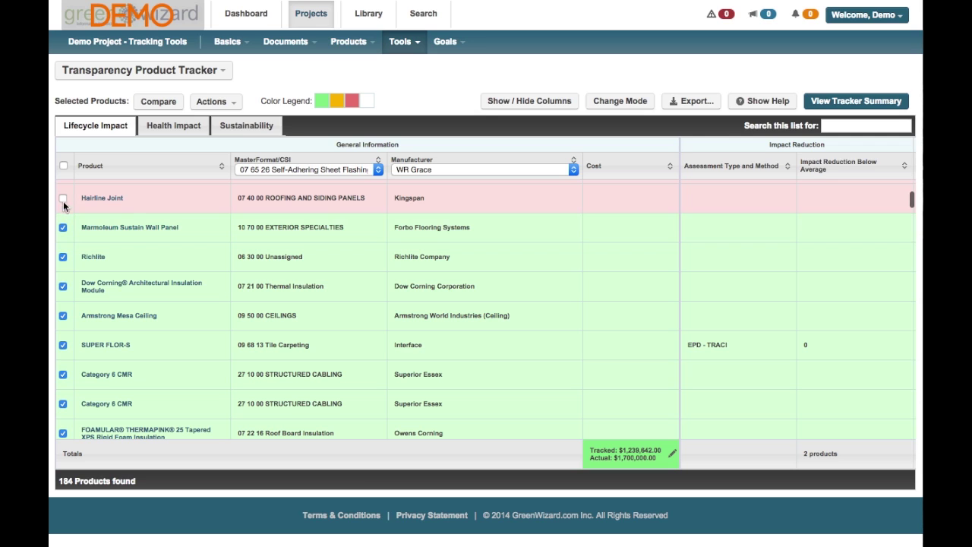
click(63, 197)
Also select AC-600 Rectangular/Square Tube, Super Fresh Modular, ANAGRAMS, Crayon, the upper Marmoleum Sustain Wall Panel and Optima Open Plan Main Lobby Acoustical Tile
scroll(77, 243, up, 2)
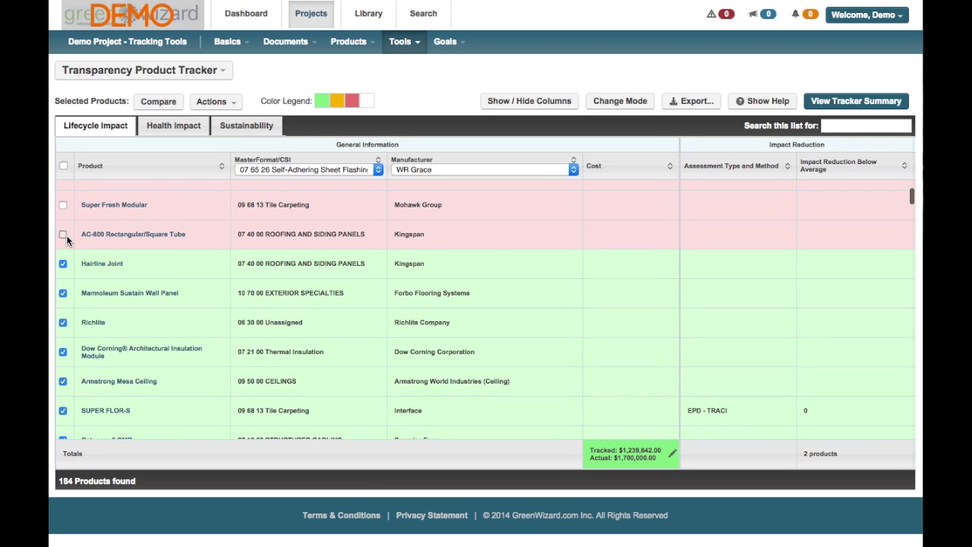
click(63, 234)
click(63, 204)
scroll(99, 384, up, 4)
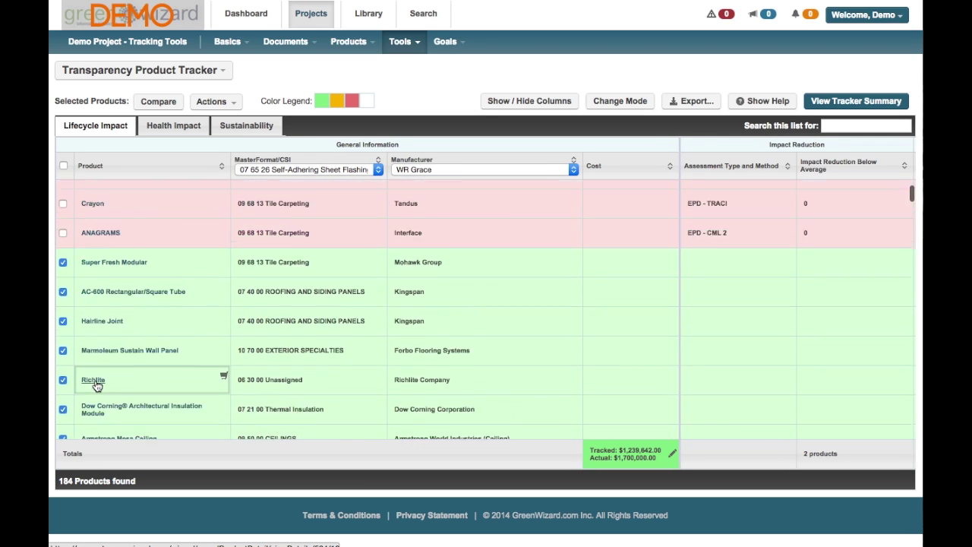
click(63, 312)
click(63, 282)
click(63, 253)
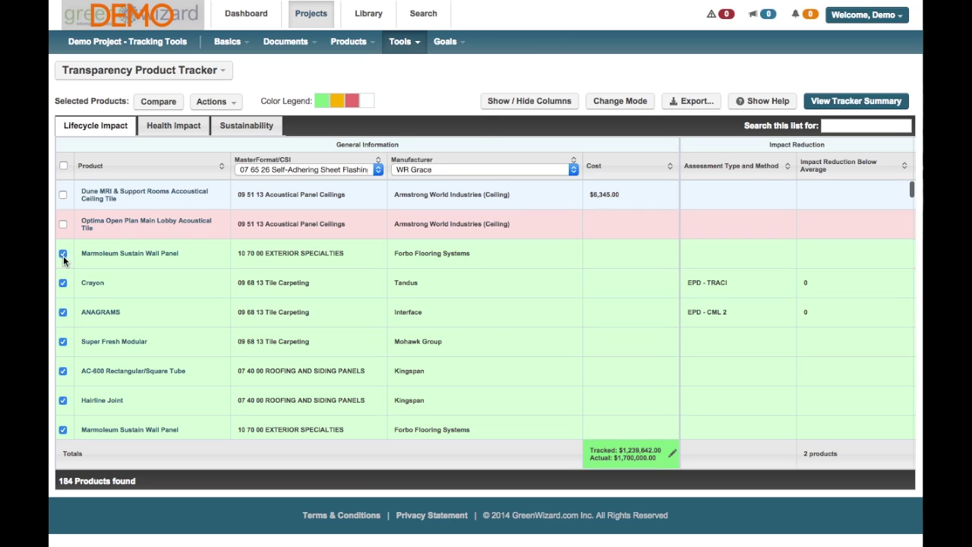
click(63, 224)
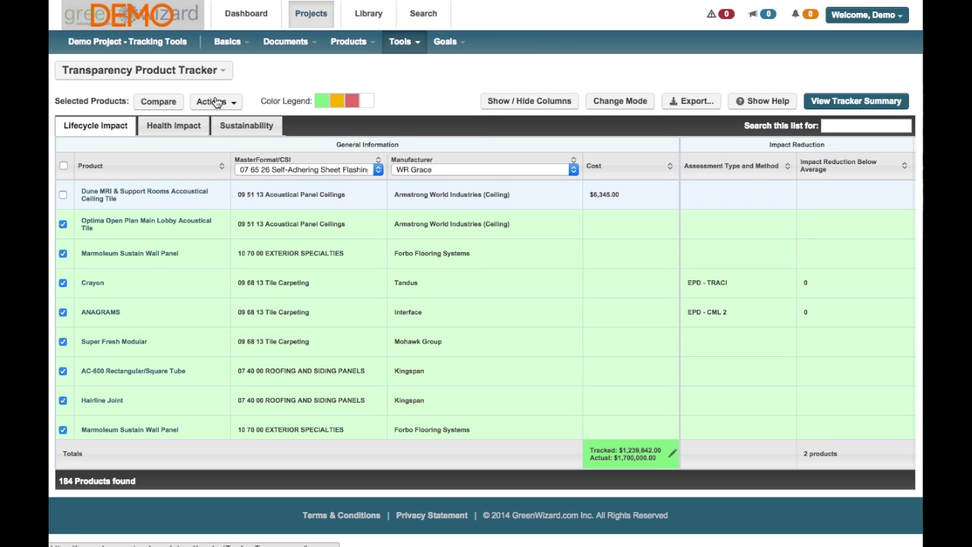
Add the selected EPD products to the Transparency Tracker
click(216, 101)
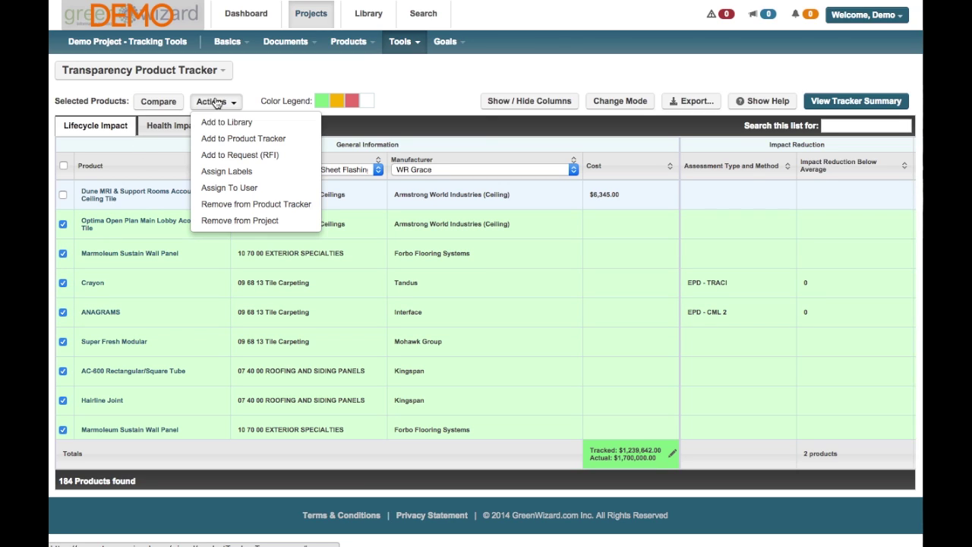
click(217, 141)
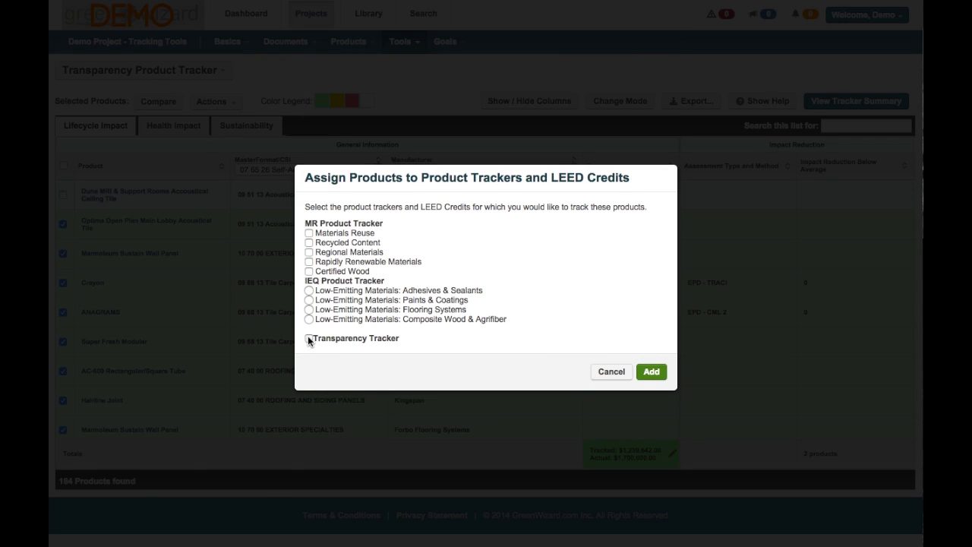
click(651, 371)
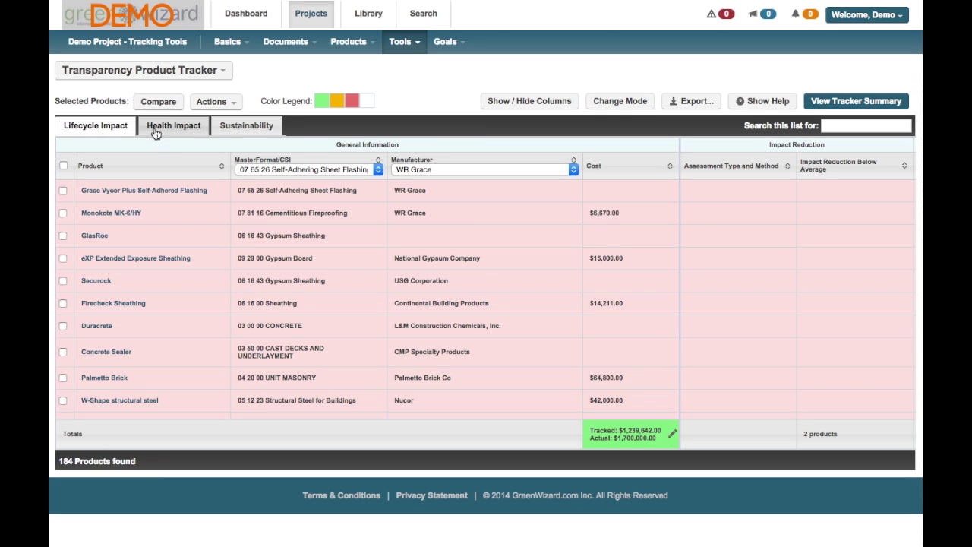
Sort the Health Impact list by LBC Red List Status in descending order and review the Red List Free products
click(166, 130)
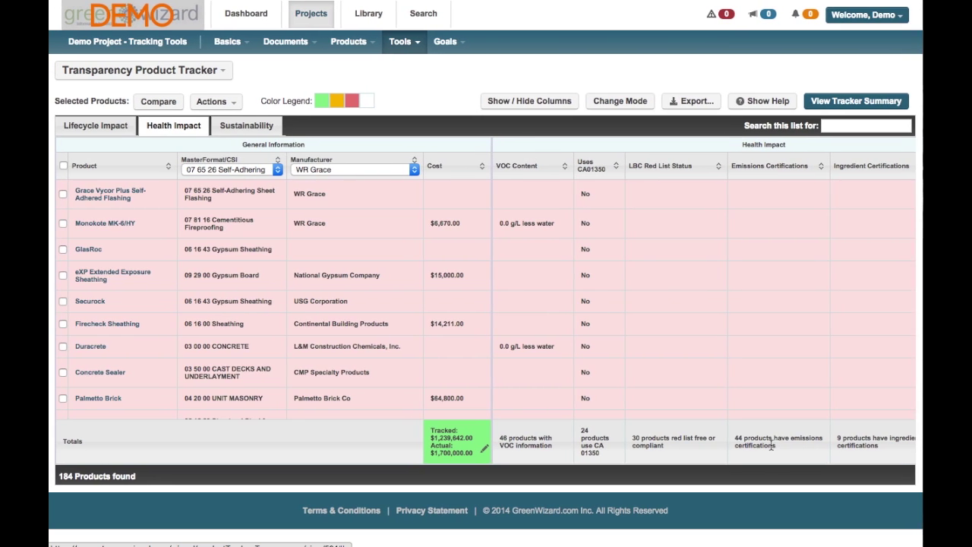
scroll(814, 382, right, 3)
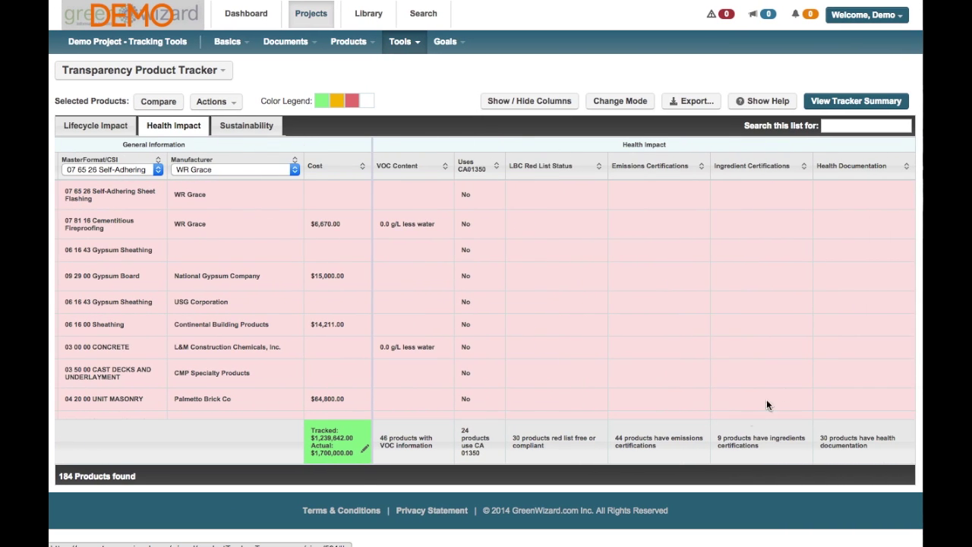
click(542, 167)
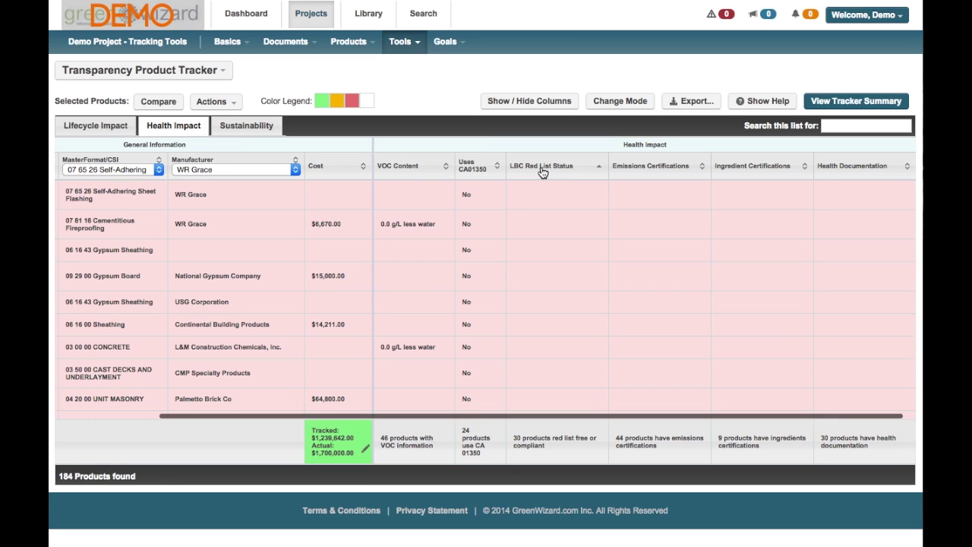
click(542, 169)
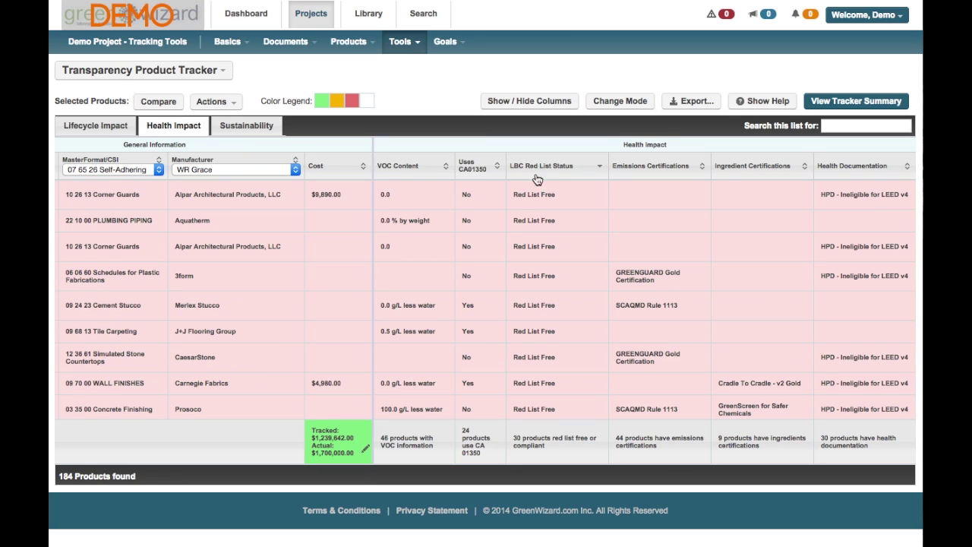
scroll(541, 308, down, 10)
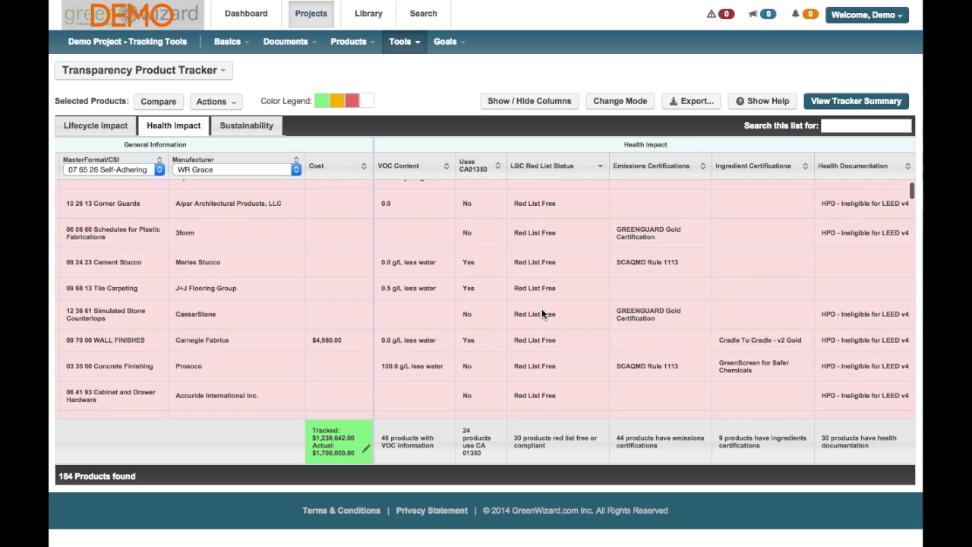
scroll(541, 308, left, 2)
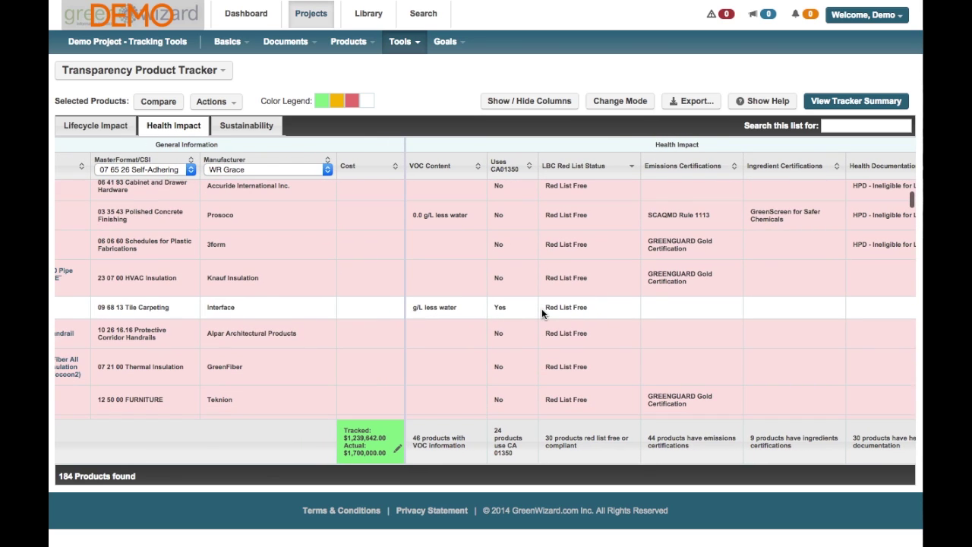
scroll(499, 333, down, 10)
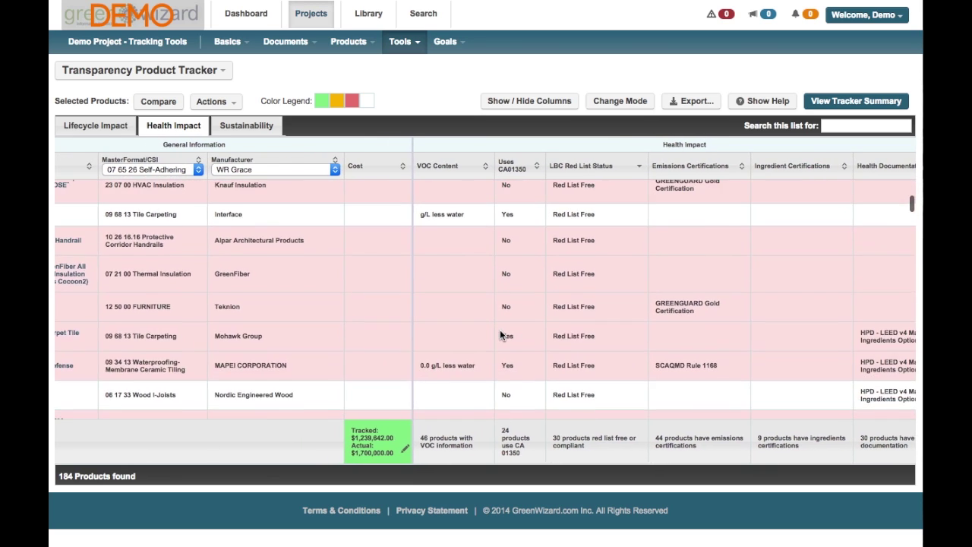
scroll(500, 334, left, 1)
scroll(500, 329, down, 5)
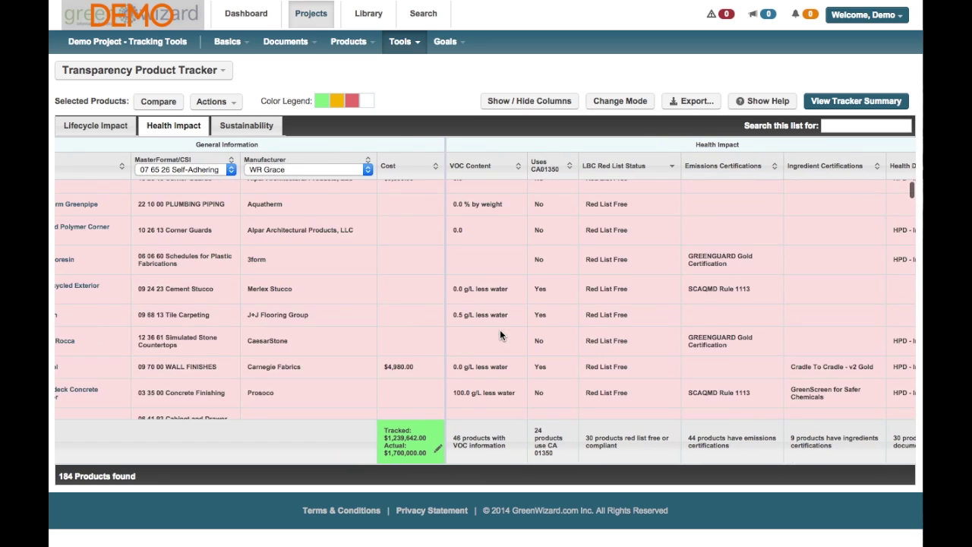
Select the Red List Free products Consolideck Concrete Protector, Bio-Xorel, Almond Rocca, Diffusion and 33% Recycled Exterior Stucco
scroll(500, 330, left, 1)
scroll(500, 330, left, 1)
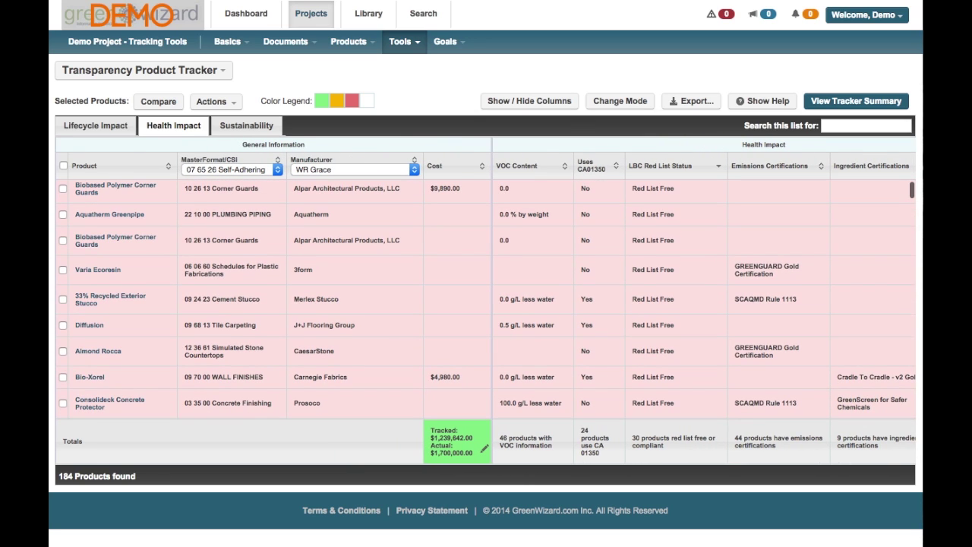
click(63, 403)
click(63, 377)
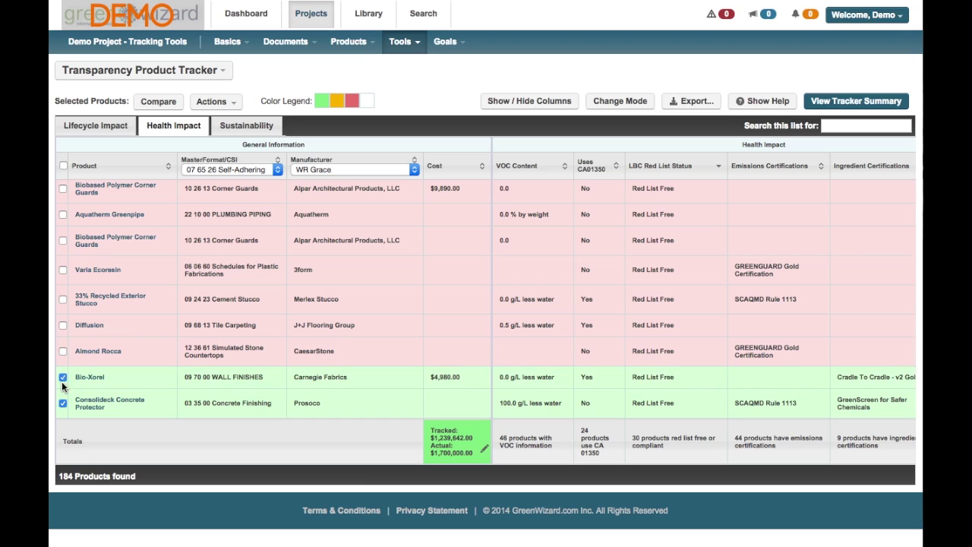
click(63, 352)
click(63, 325)
click(63, 300)
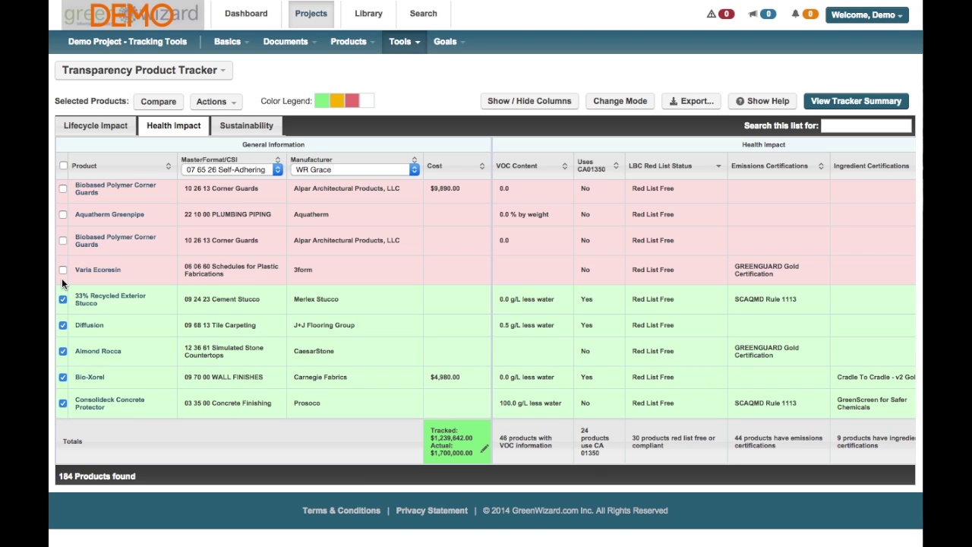
Also select Varia Ecoresin, Aquatherm Greenpipe and both Biobased Polymer Corner Guards entries
click(63, 269)
click(63, 240)
click(63, 214)
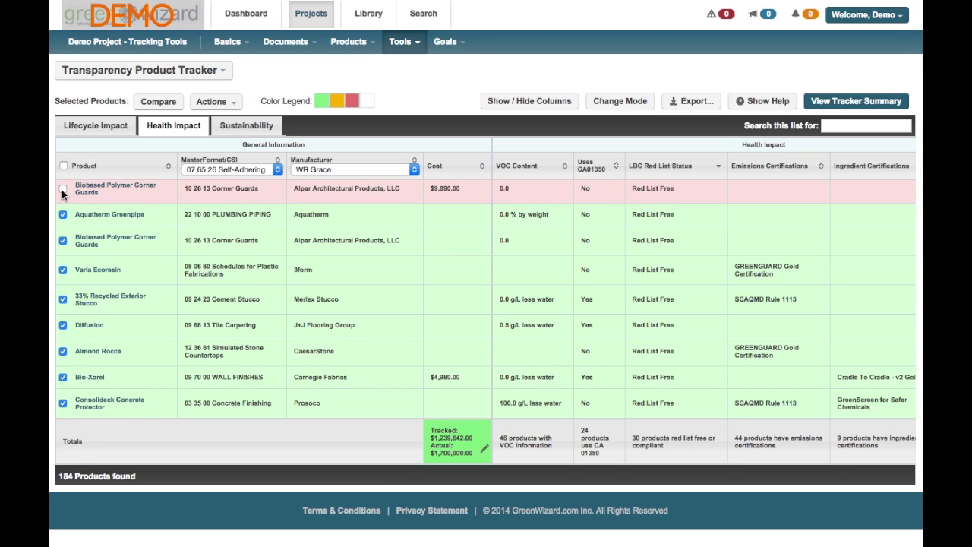
click(64, 190)
Also select Knauf Earthwool 1000 Pipe Insulation with ECOSE Technology, Chroma, Consolideck LS and 3641 Interlock
scroll(65, 350, down, 3)
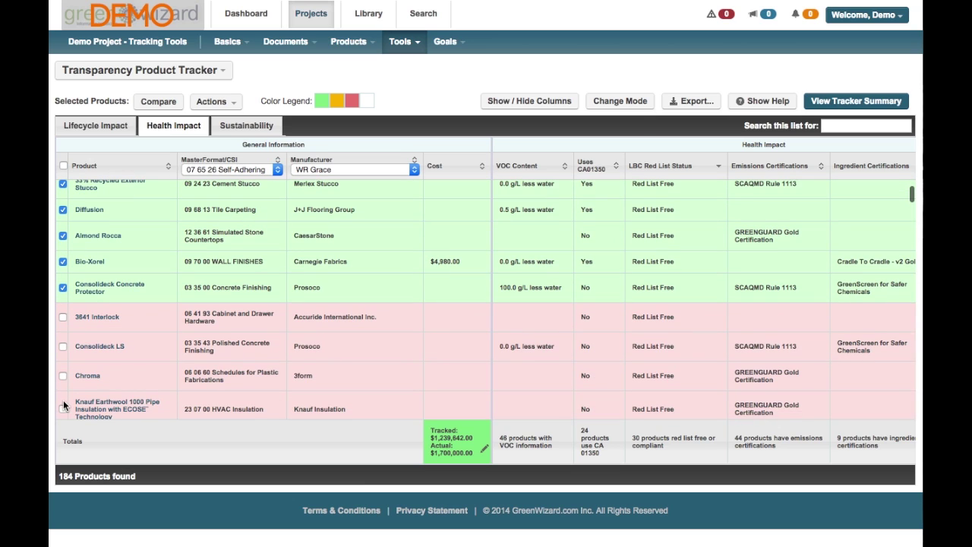
click(63, 408)
click(63, 375)
click(63, 347)
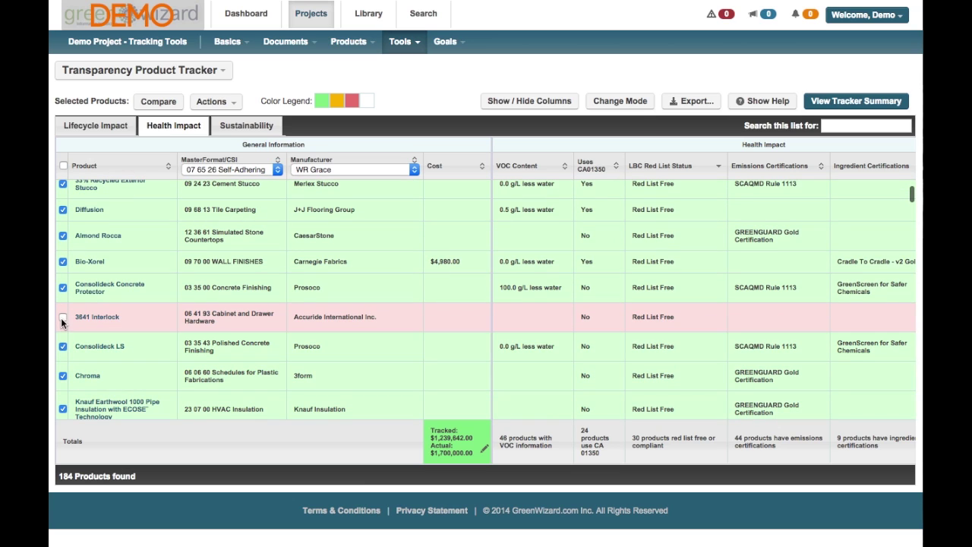
click(62, 319)
Add the selected Red List Free products to the Transparency Tracker
click(210, 103)
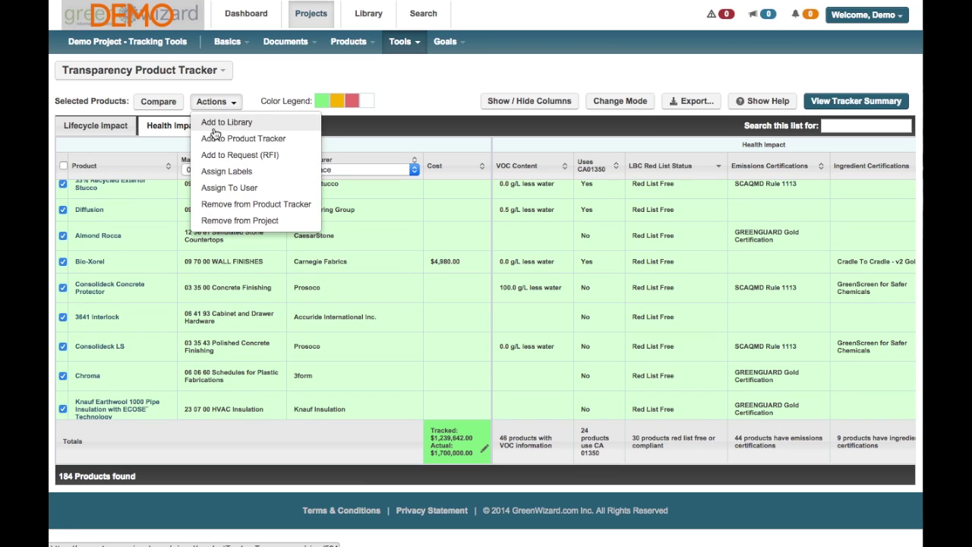
click(215, 137)
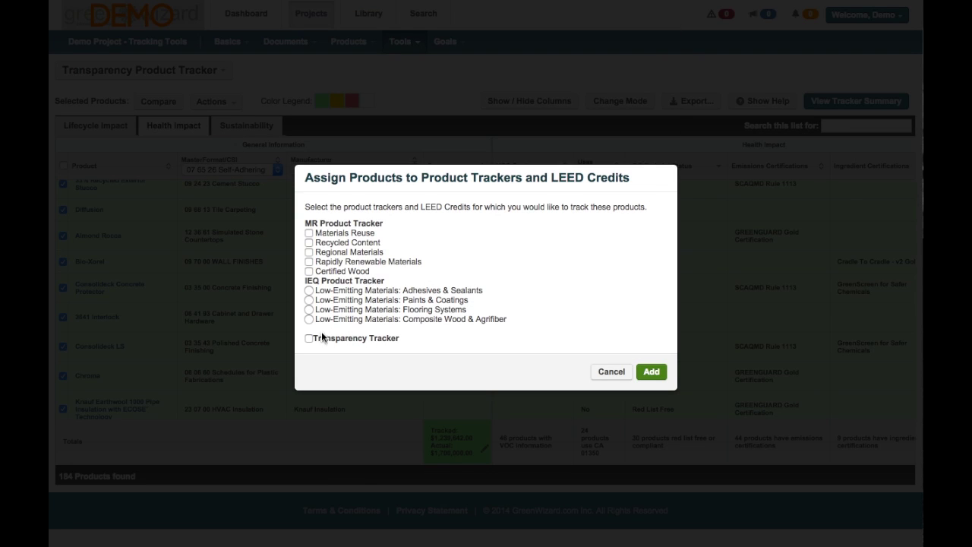
click(308, 338)
click(649, 371)
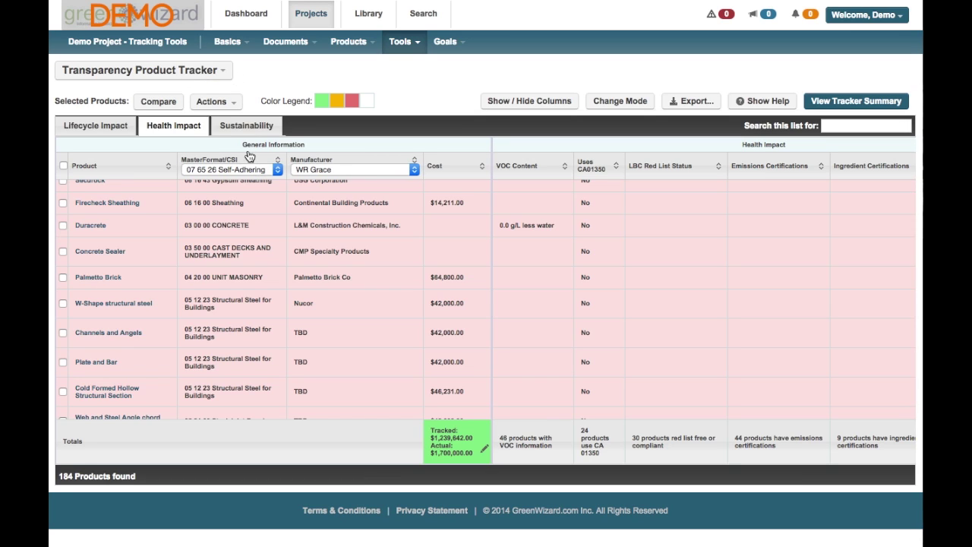
Show the Sustainability list and sort it by Sustainability Documentation in descending order
click(243, 128)
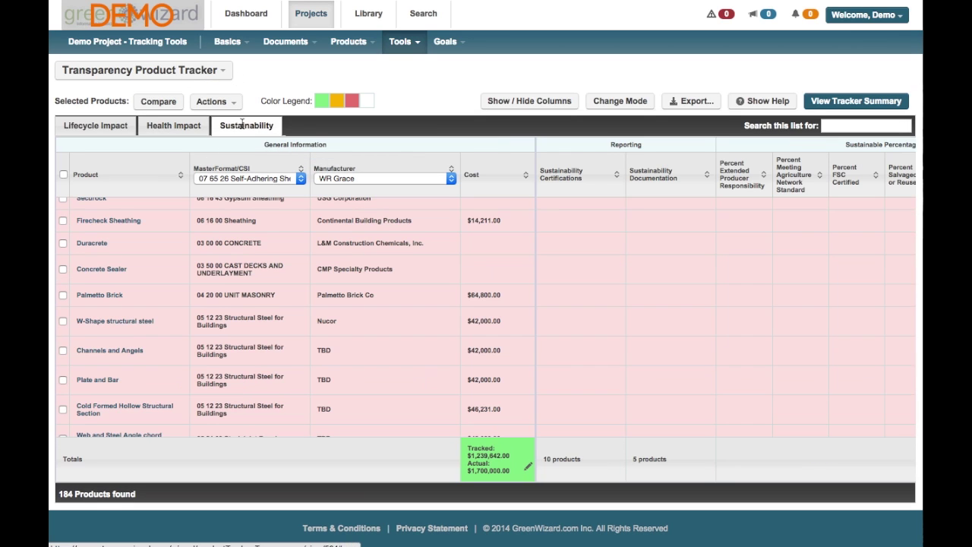
scroll(599, 326, right, 5)
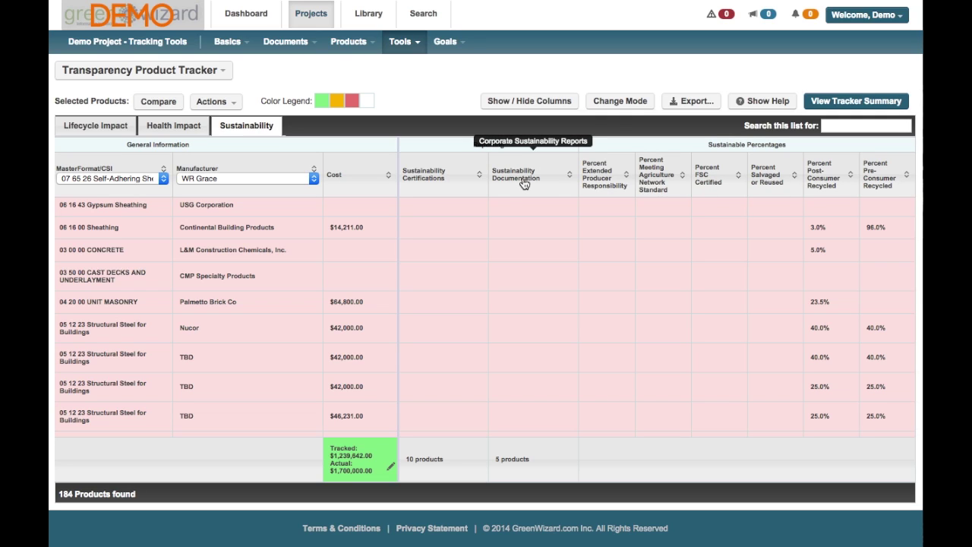
scroll(523, 456, up, 3)
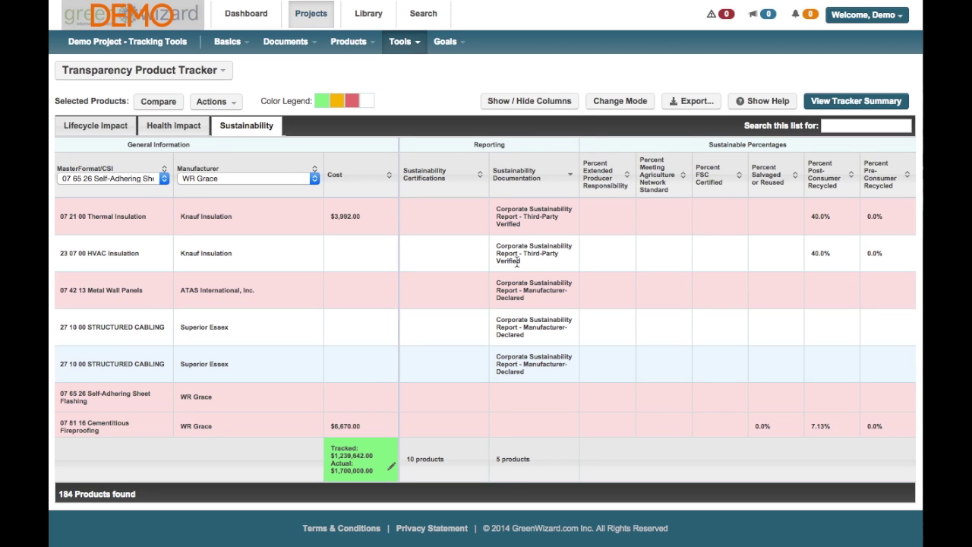
Select InSpire Wall System and Knauf Ecobatt Insulation, the untracked products with Corporate Sustainability Reports
scroll(346, 364, left, 4)
scroll(347, 365, down, 1)
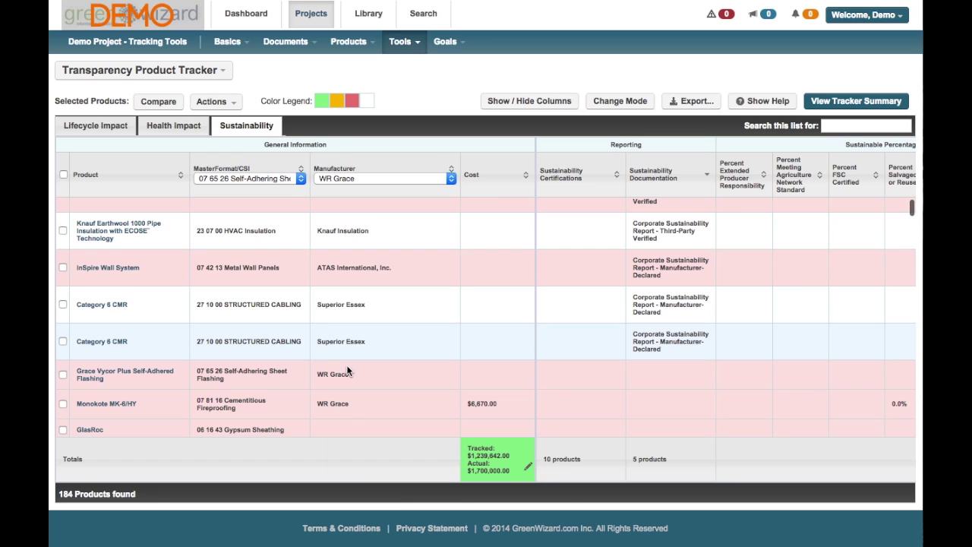
scroll(126, 326, up, 1)
click(62, 290)
click(62, 217)
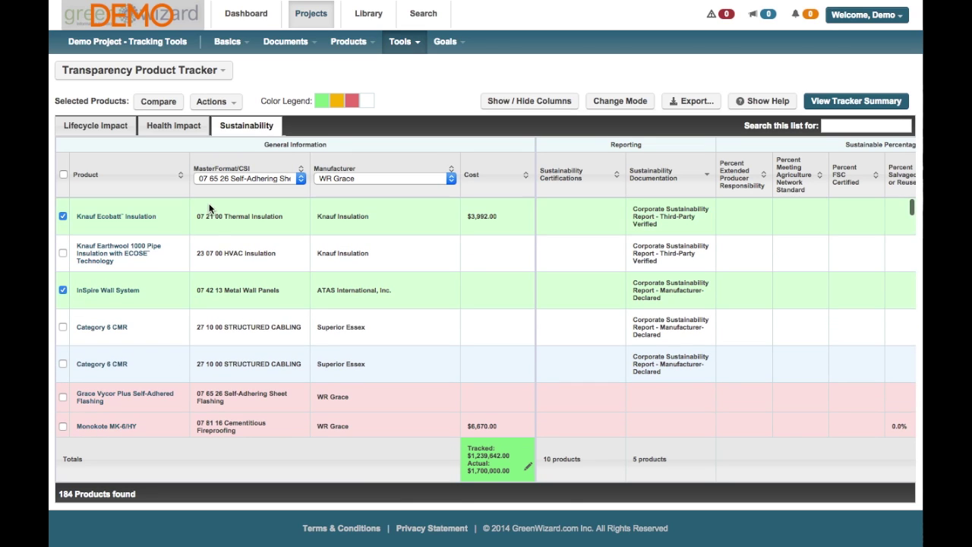
Add the two selected Corporate Sustainability Report products to the Transparency Tracker
click(218, 102)
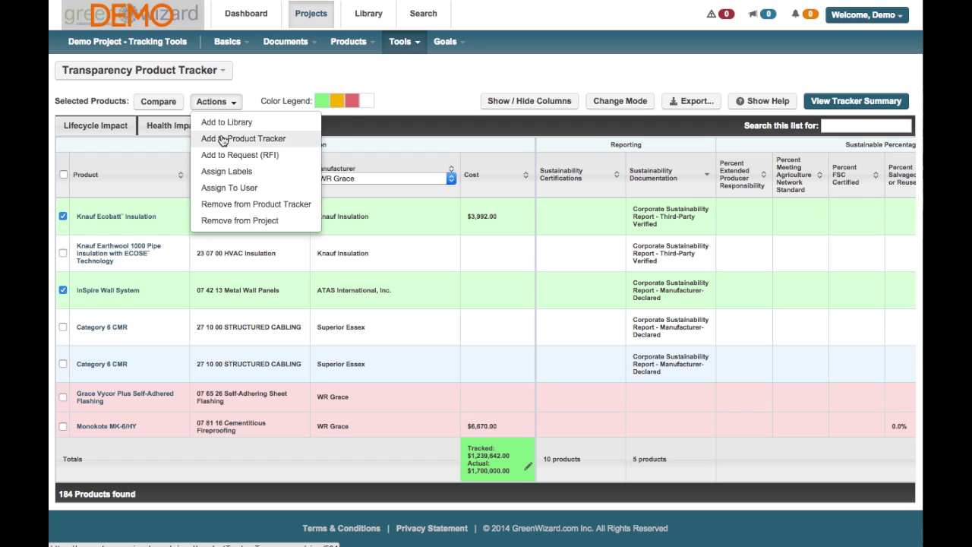
click(221, 136)
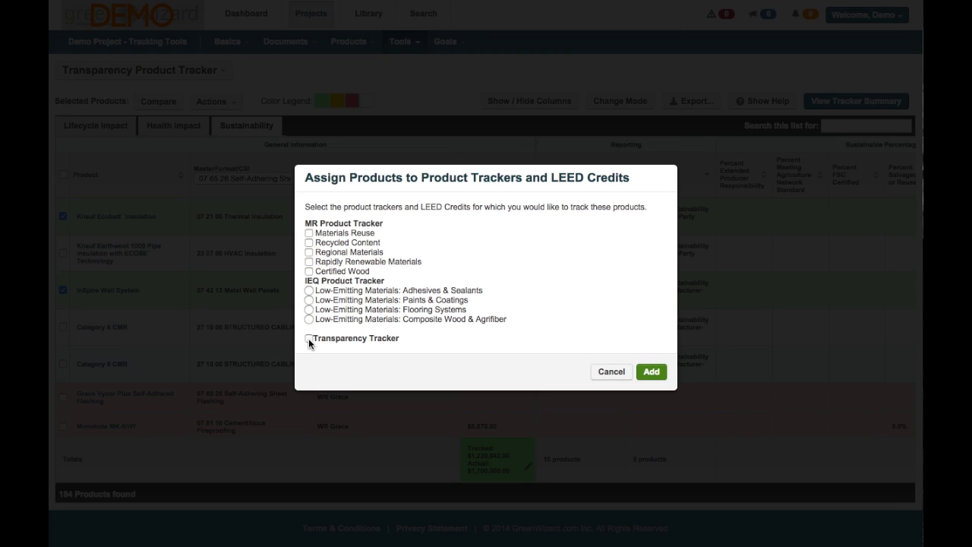
click(652, 372)
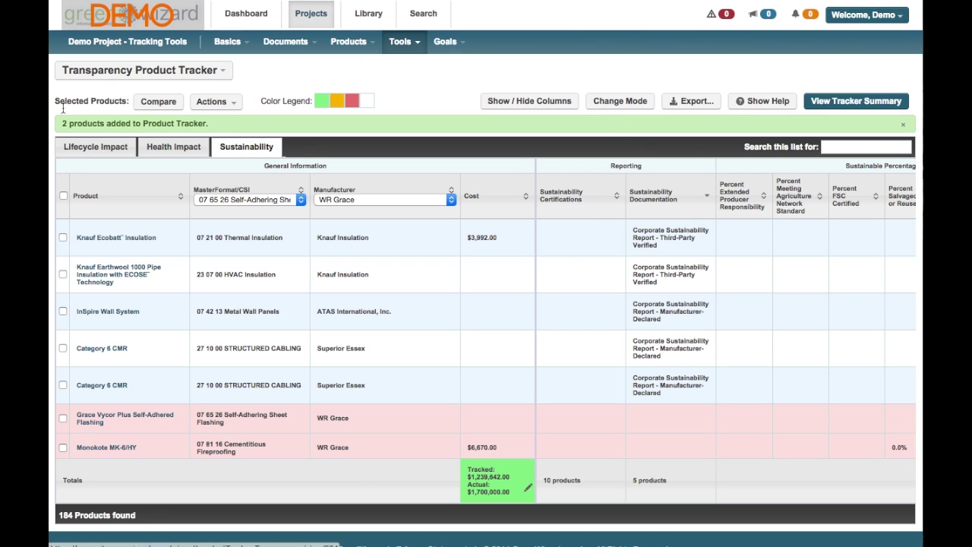
Change the tracker mode to Normal Mode so only tracked products are listed
click(621, 101)
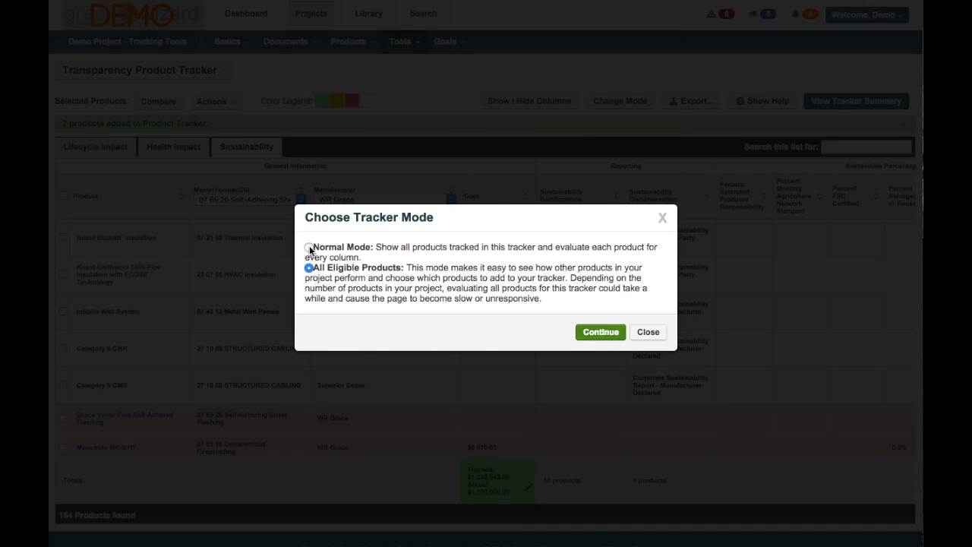
click(309, 247)
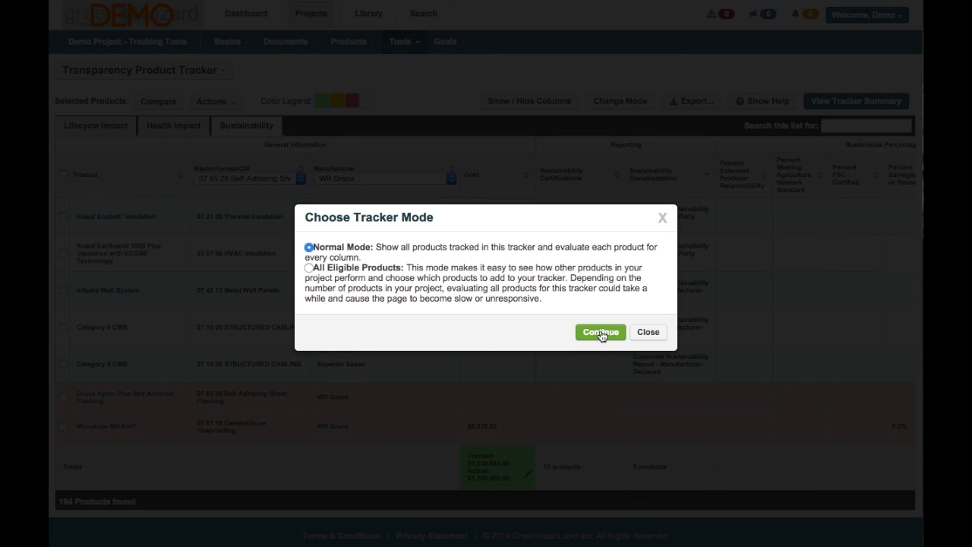
click(600, 333)
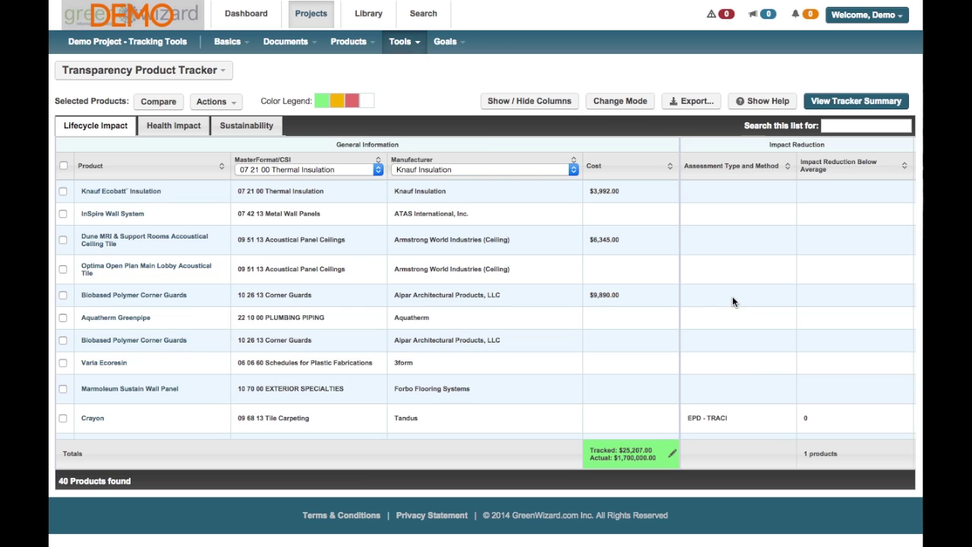
Review the tracked products' impact reduction and EPD and LCA documentation in the Lifecycle Impact list
scroll(733, 301, right, 3)
scroll(733, 301, down, 4)
scroll(732, 301, down, 6)
scroll(732, 301, left, 2)
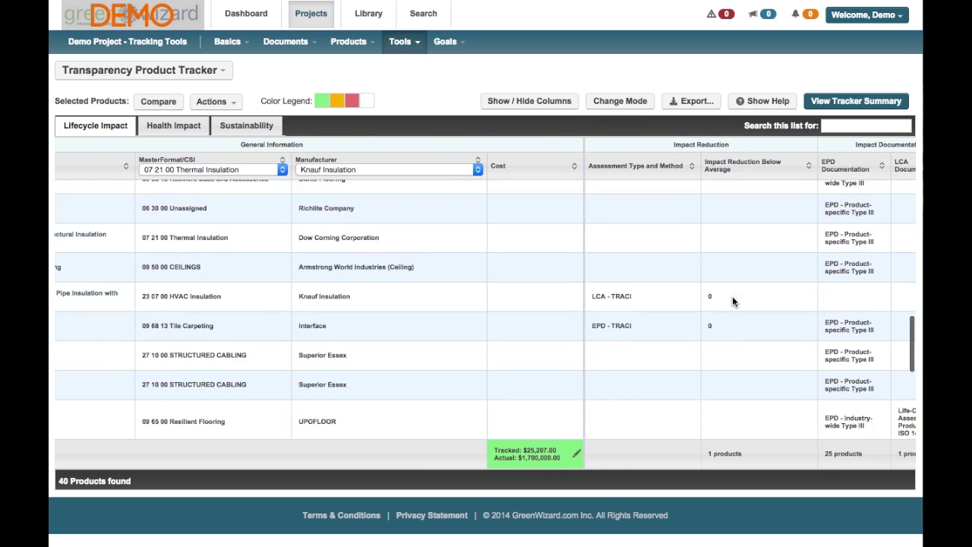
scroll(732, 301, down, 3)
scroll(732, 301, right, 1)
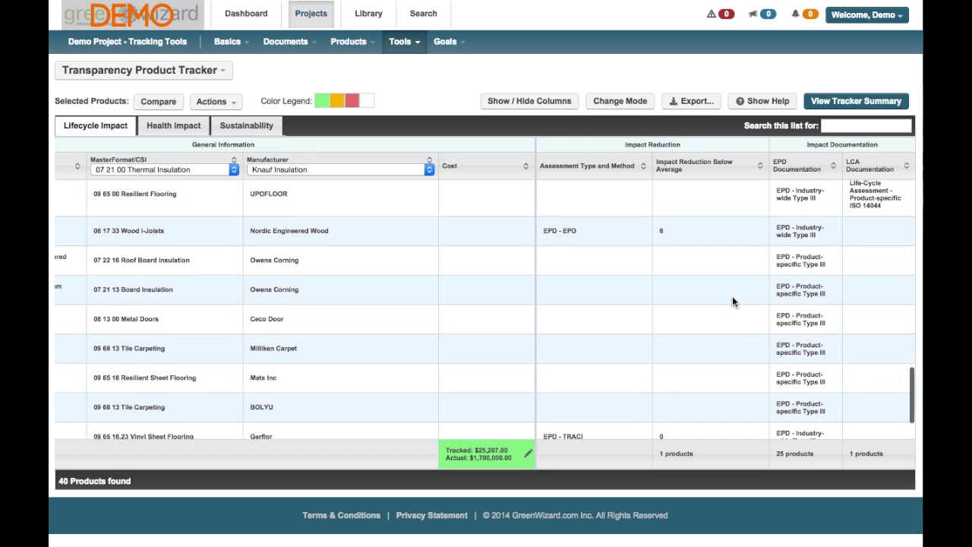
scroll(732, 301, down, 1)
Sort the tracked products' Health Impact list by LBC Red List Status in descending order and review the Red List Free products
click(179, 127)
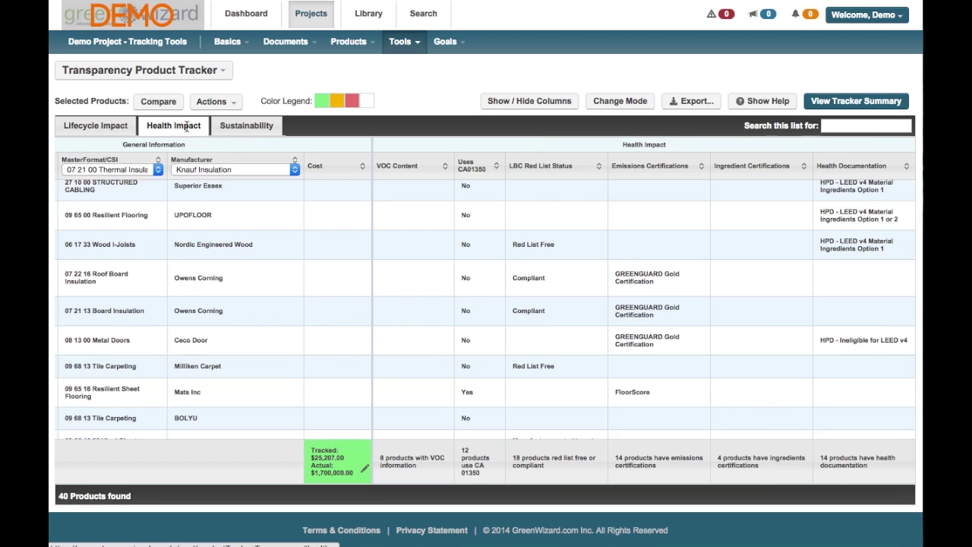
scroll(327, 373, down, 1)
scroll(567, 320, down, 1)
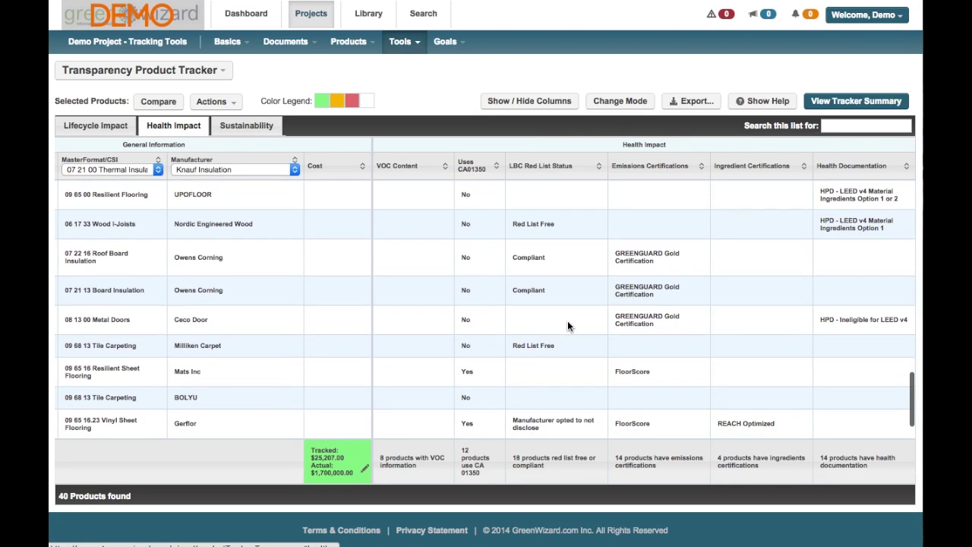
click(529, 170)
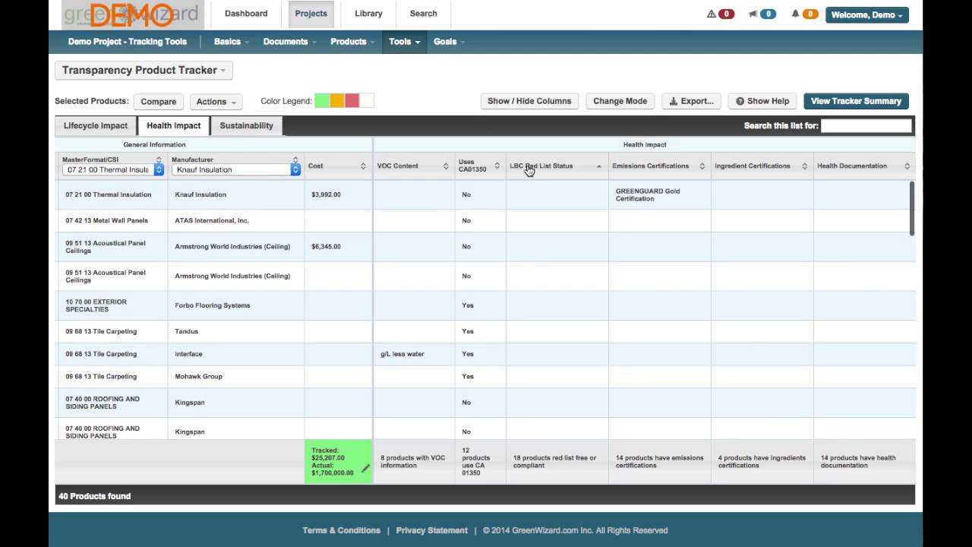
click(529, 168)
scroll(153, 287, down, 5)
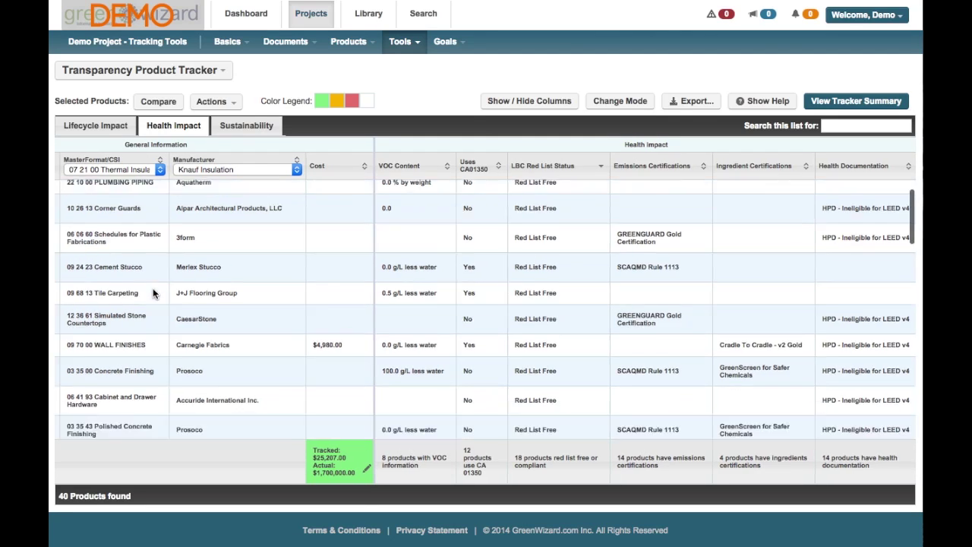
scroll(153, 288, up, 4)
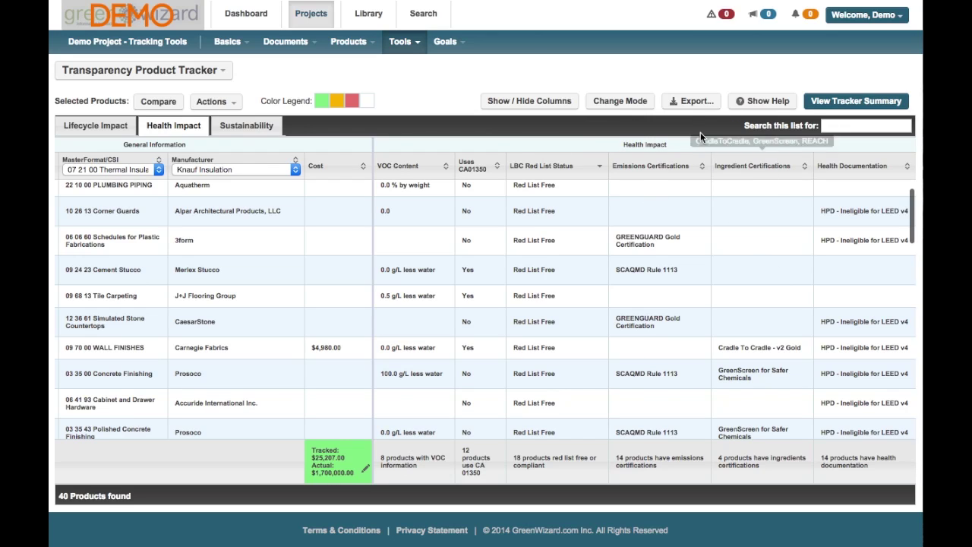
Export the Transparency Product Tracker as a spreadsheet, open it in Excel and enlarge its window
click(689, 106)
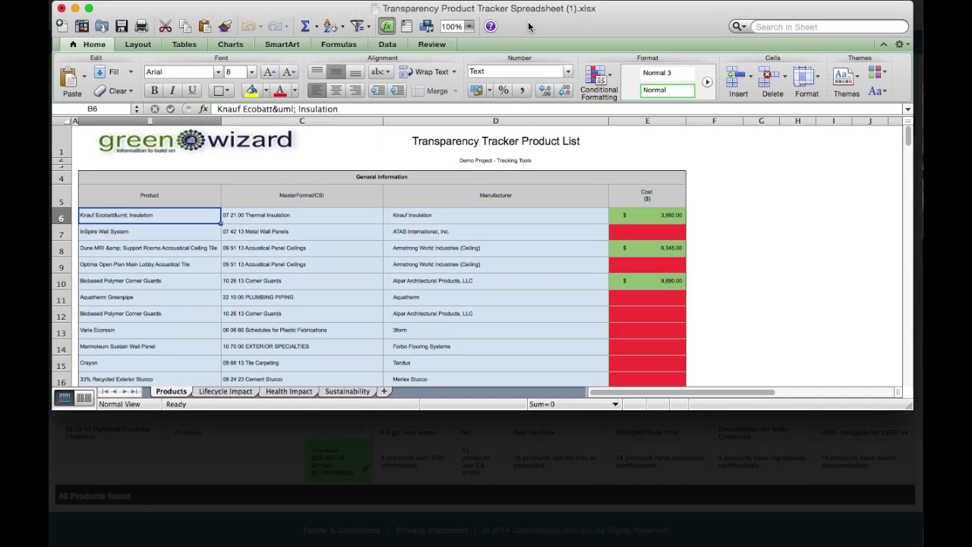
drag(906, 405, 912, 543)
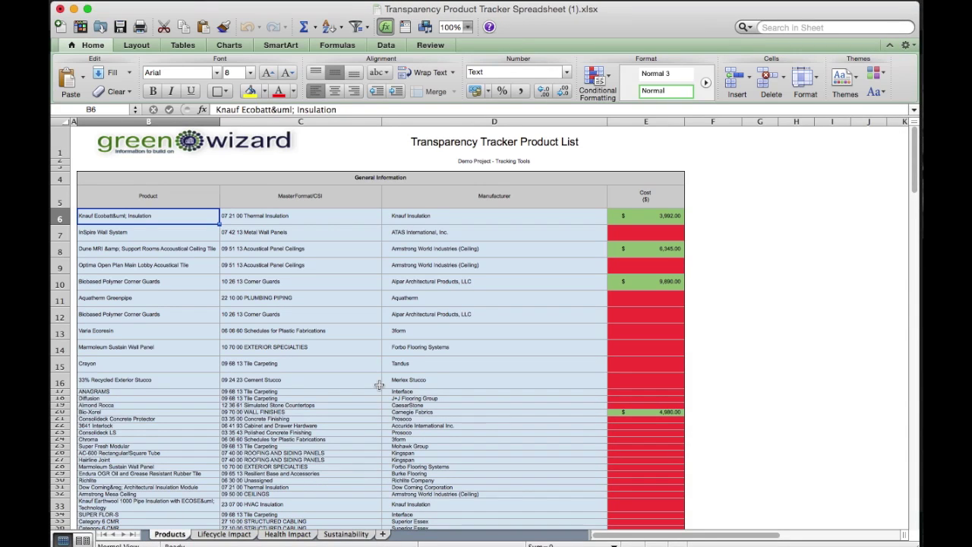
scroll(379, 385, down, 5)
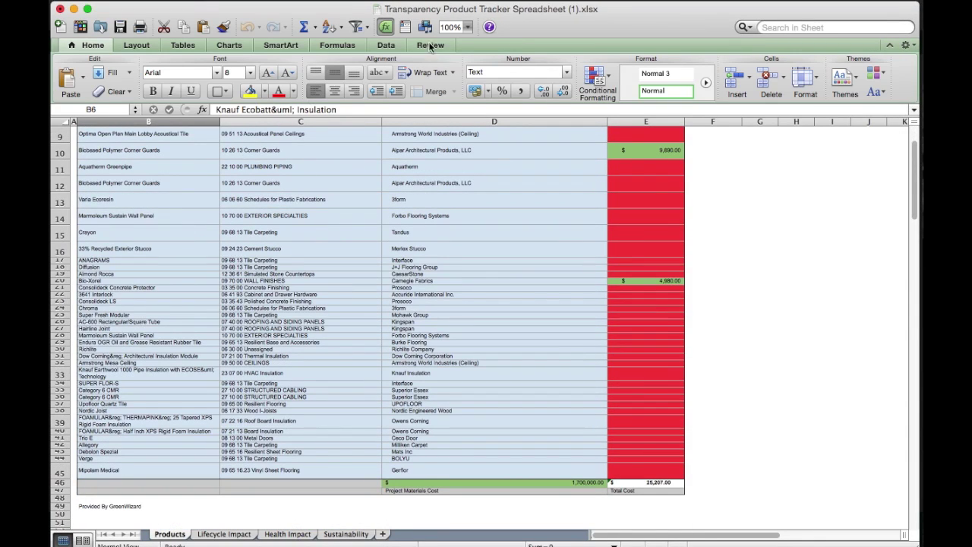
Set the Products sheet's zoom to 125% and review the exported product list down to the project cost totals
click(468, 27)
click(463, 65)
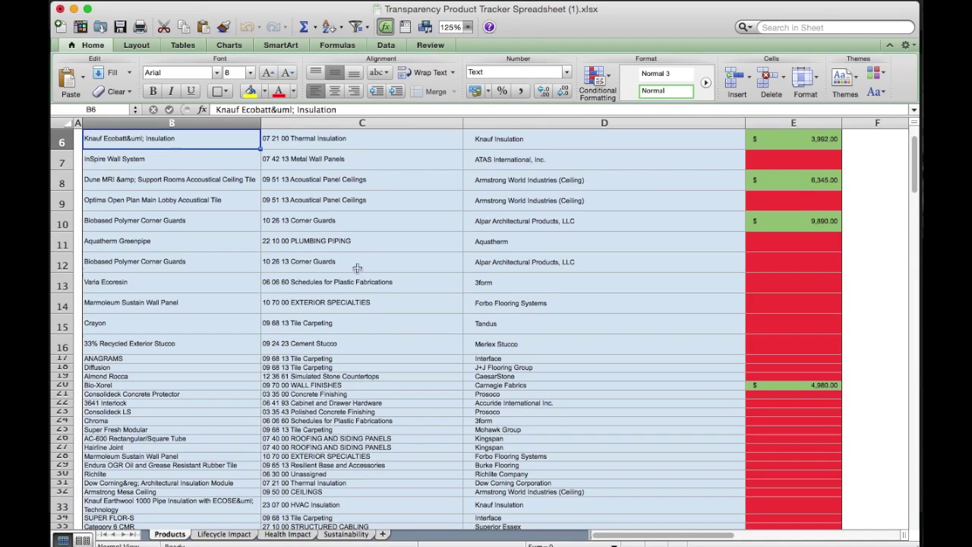
scroll(346, 323, up, 3)
scroll(346, 323, down, 5)
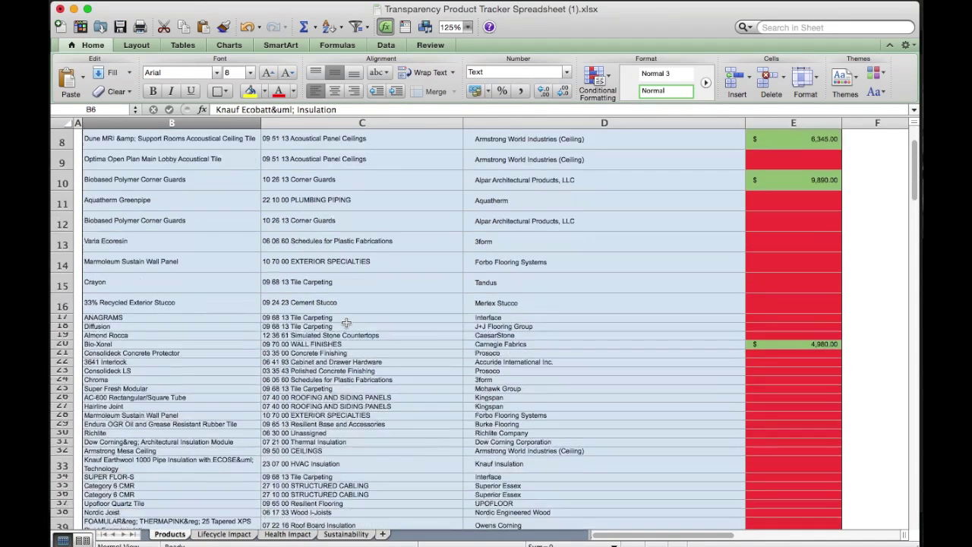
scroll(345, 323, down, 2)
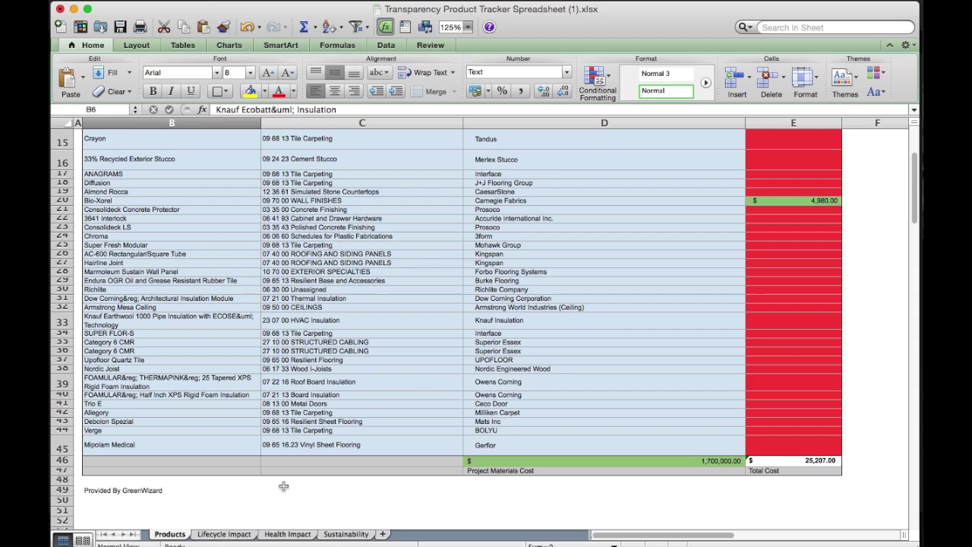
Set the Lifecycle Impact sheet's zoom to 125% and review its impact reduction and documentation columns down to the totals
click(223, 534)
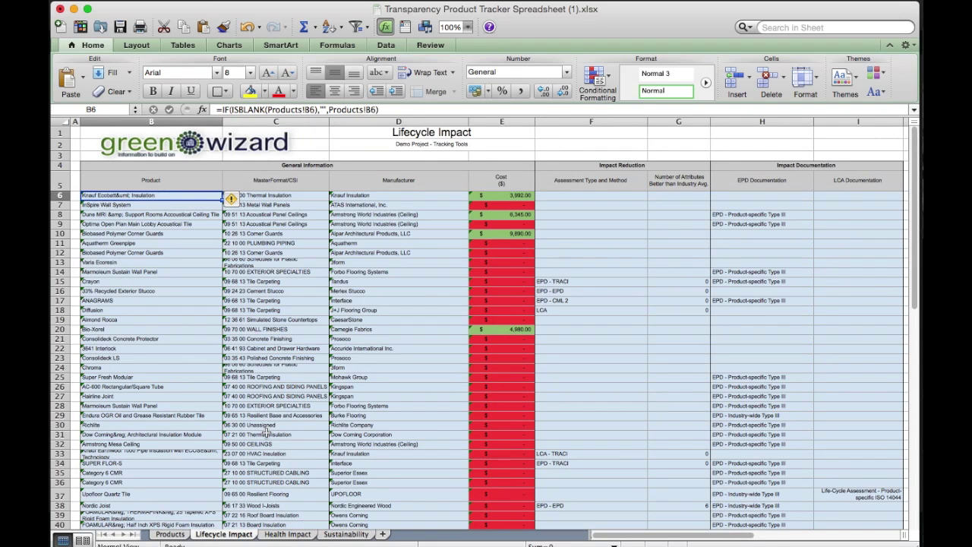
scroll(265, 431, down, 1)
scroll(266, 431, up, 1)
click(468, 26)
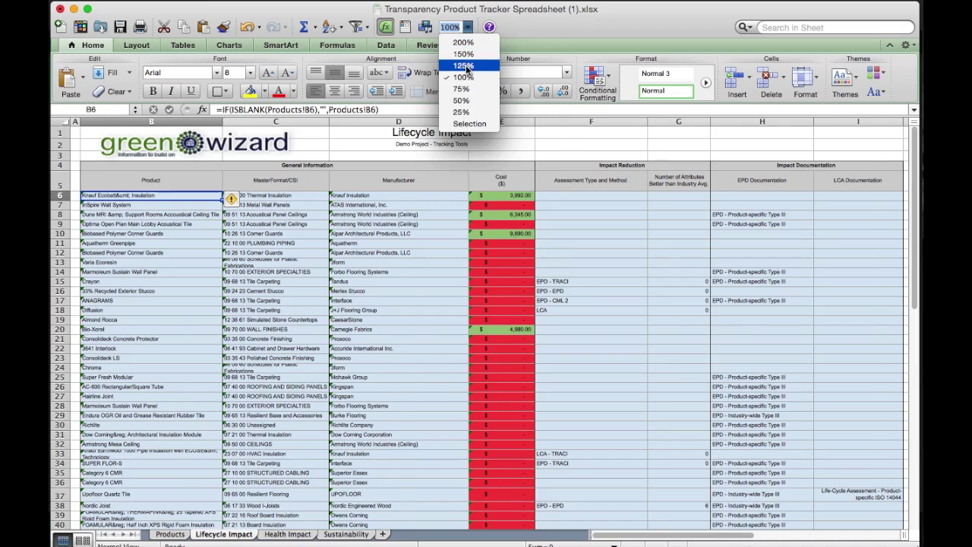
click(462, 57)
scroll(535, 392, right, 10)
scroll(535, 392, left, 8)
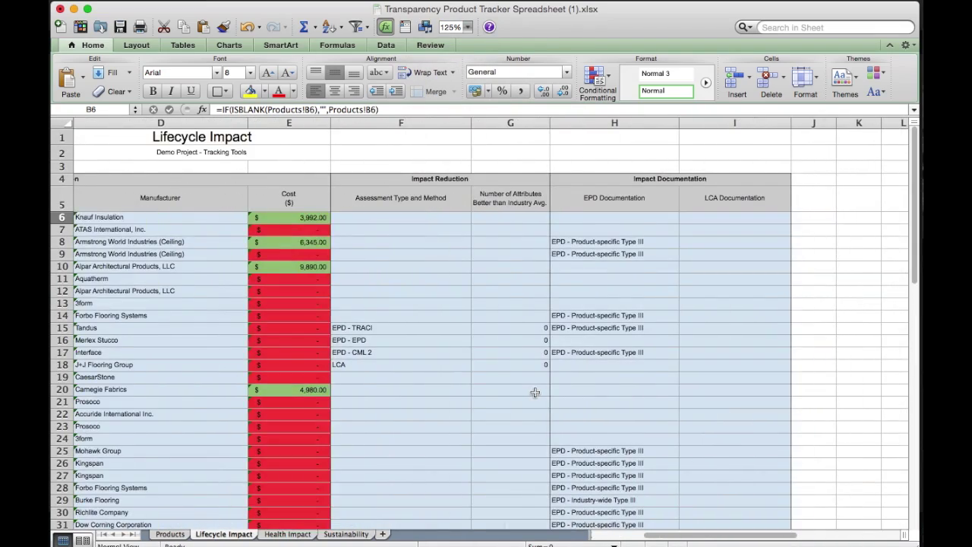
scroll(534, 391, left, 2)
scroll(535, 392, down, 5)
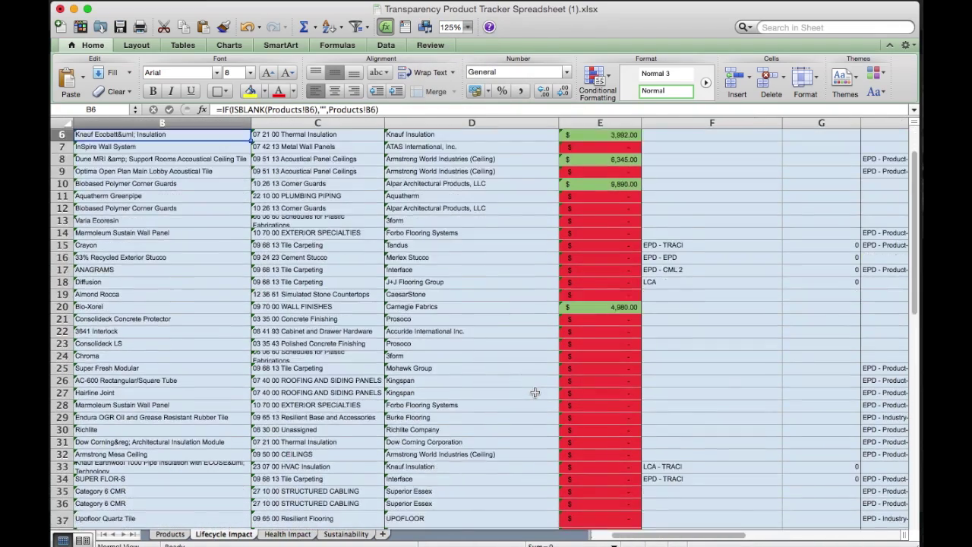
scroll(534, 392, right, 1)
scroll(535, 392, down, 3)
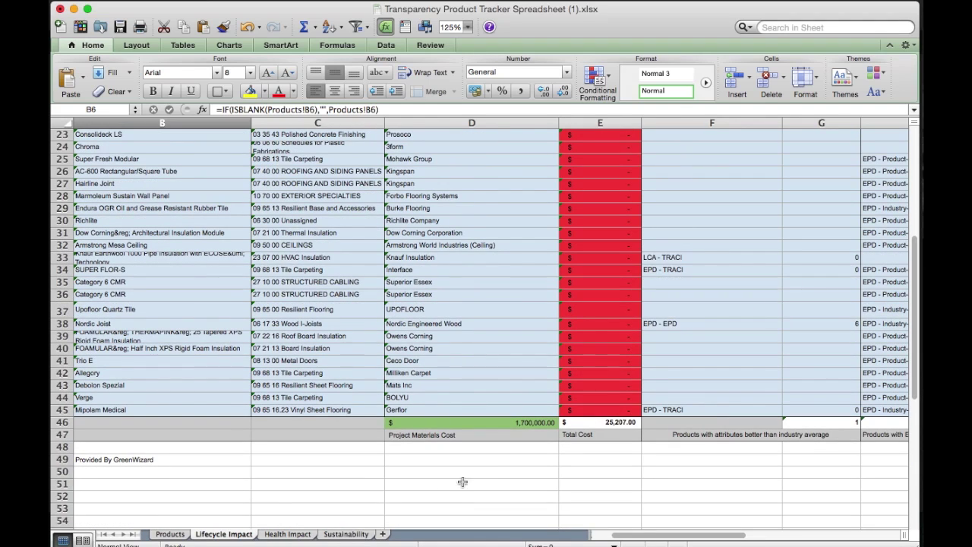
Look over the exported Health Impact sheet and review the Sustainability sheet's certifications, documentation and percentages for the listed products
click(287, 533)
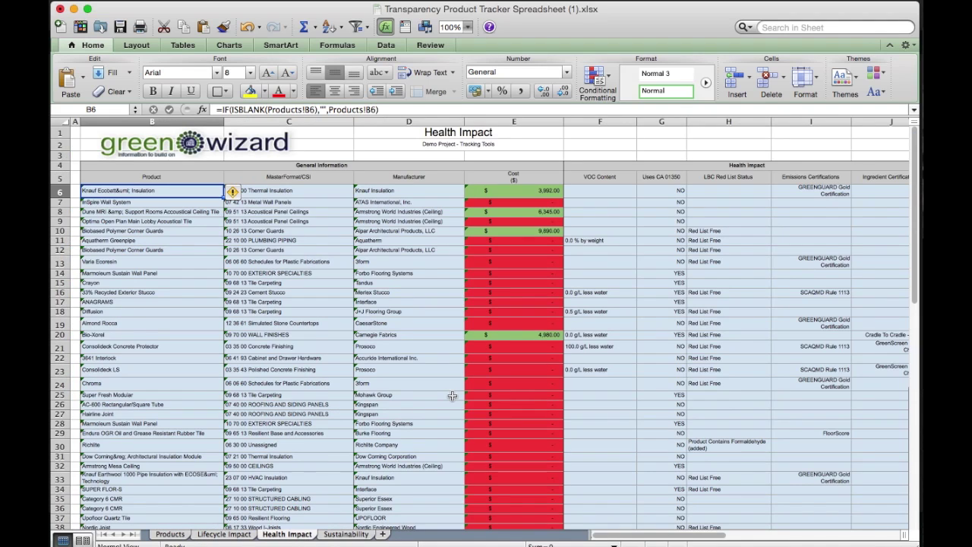
click(356, 534)
scroll(391, 436, down, 8)
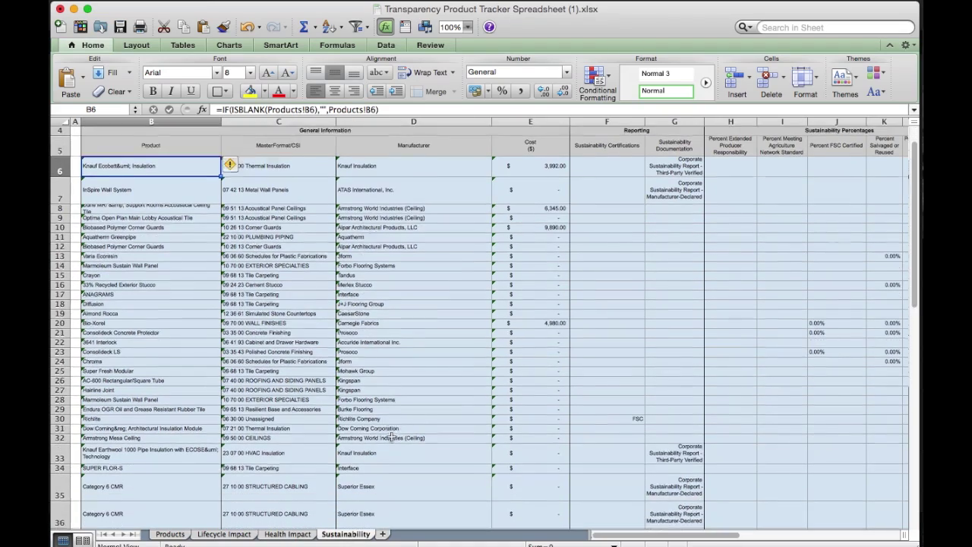
scroll(391, 435, down, 3)
scroll(391, 436, up, 12)
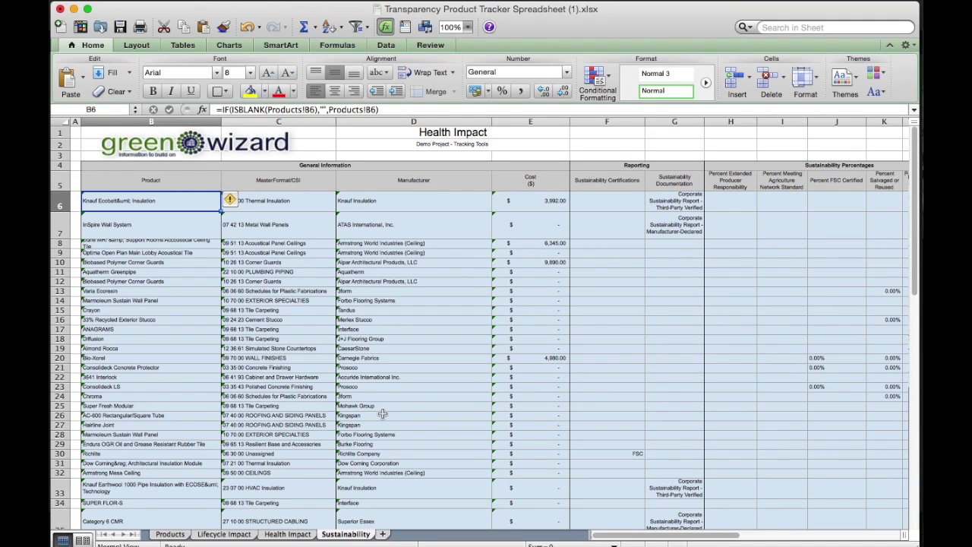
key(Down)
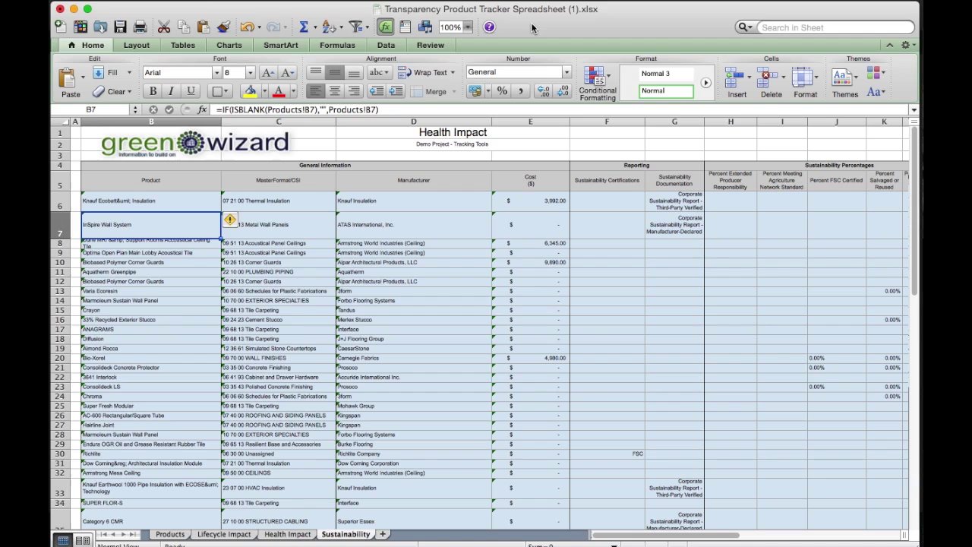
key(Down)
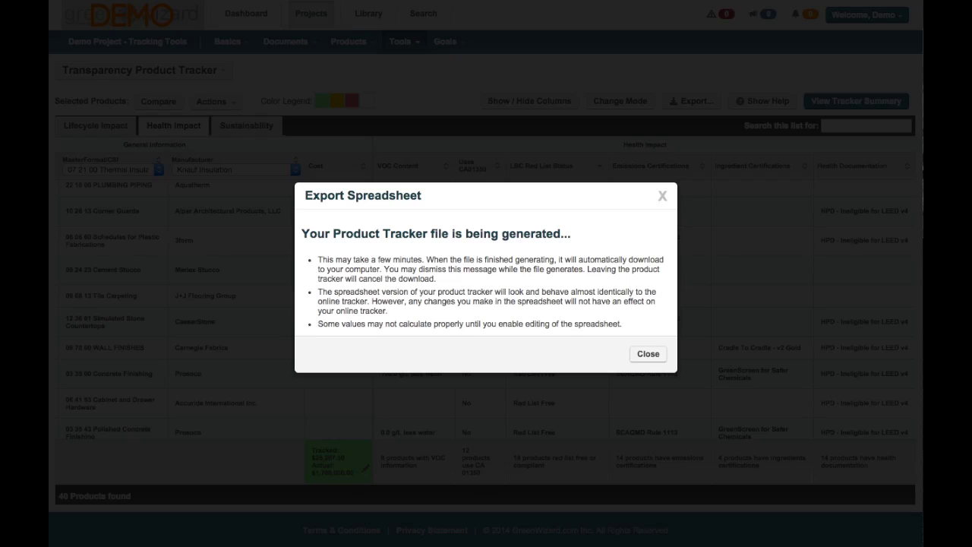